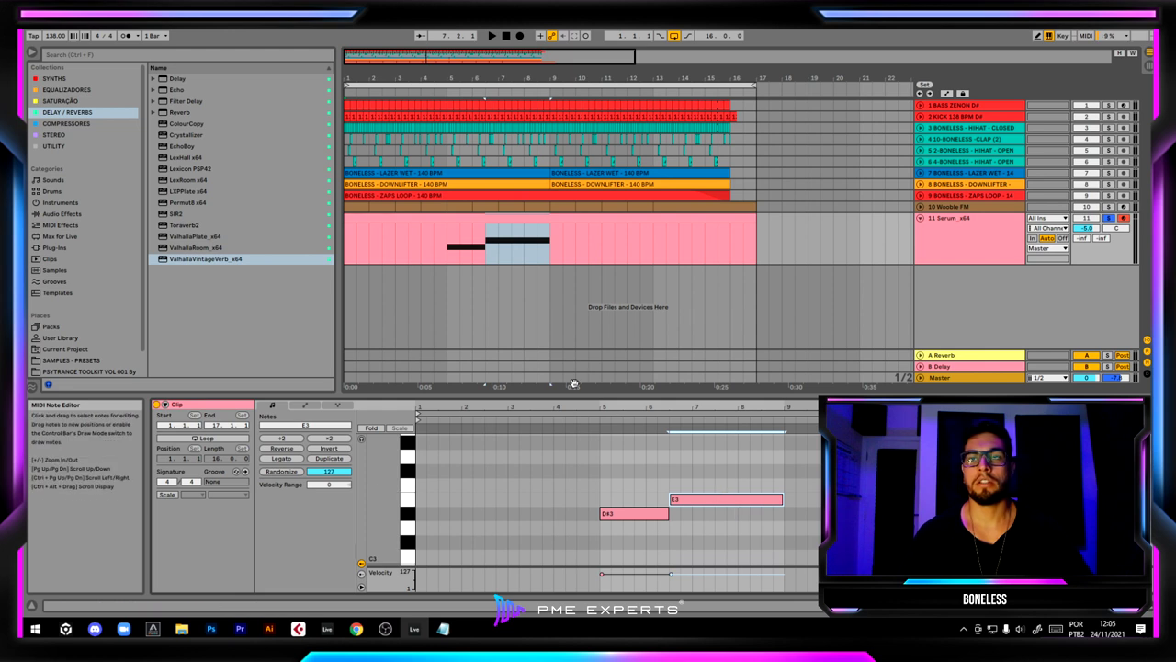
Step: Rename the Serum_x64 track as "# PAD DARK"
{"action": "left_click", "coordinate": [955, 222]}
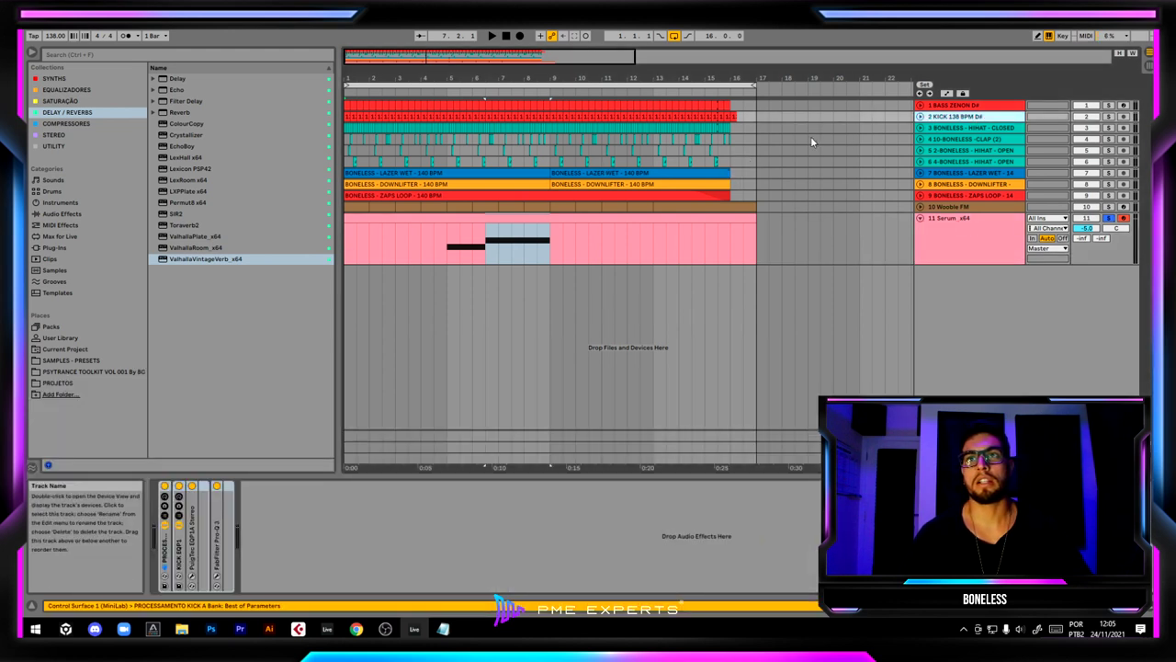
{"action": "left_click", "coordinate": [507, 218]}
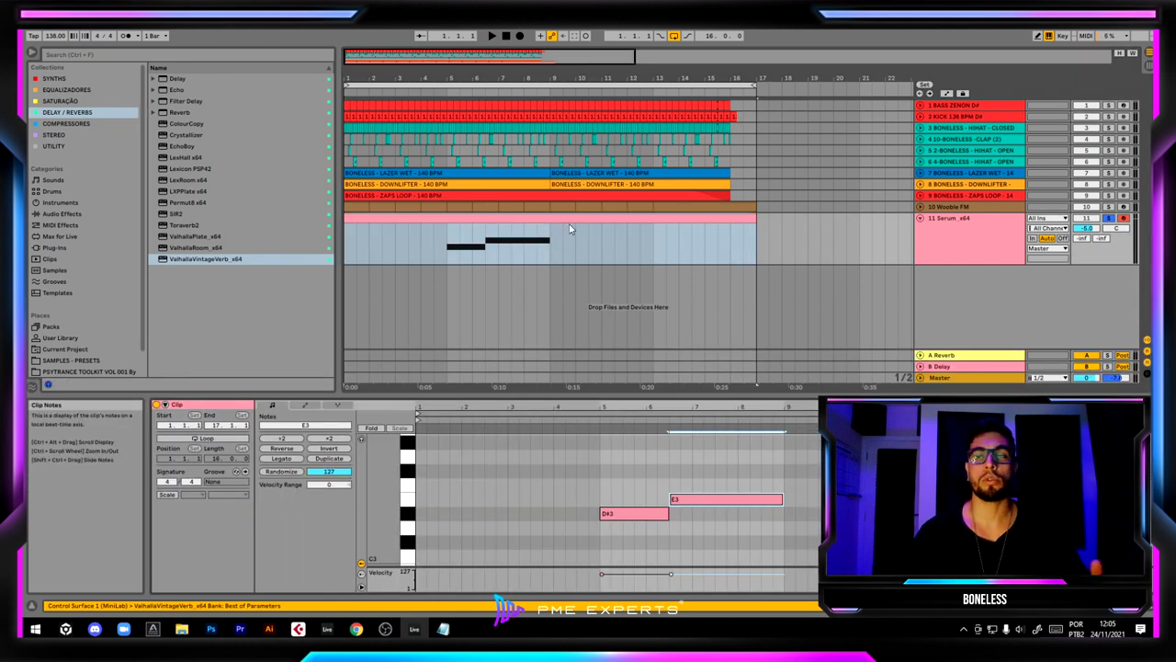
{"action": "left_click", "coordinate": [992, 250]}
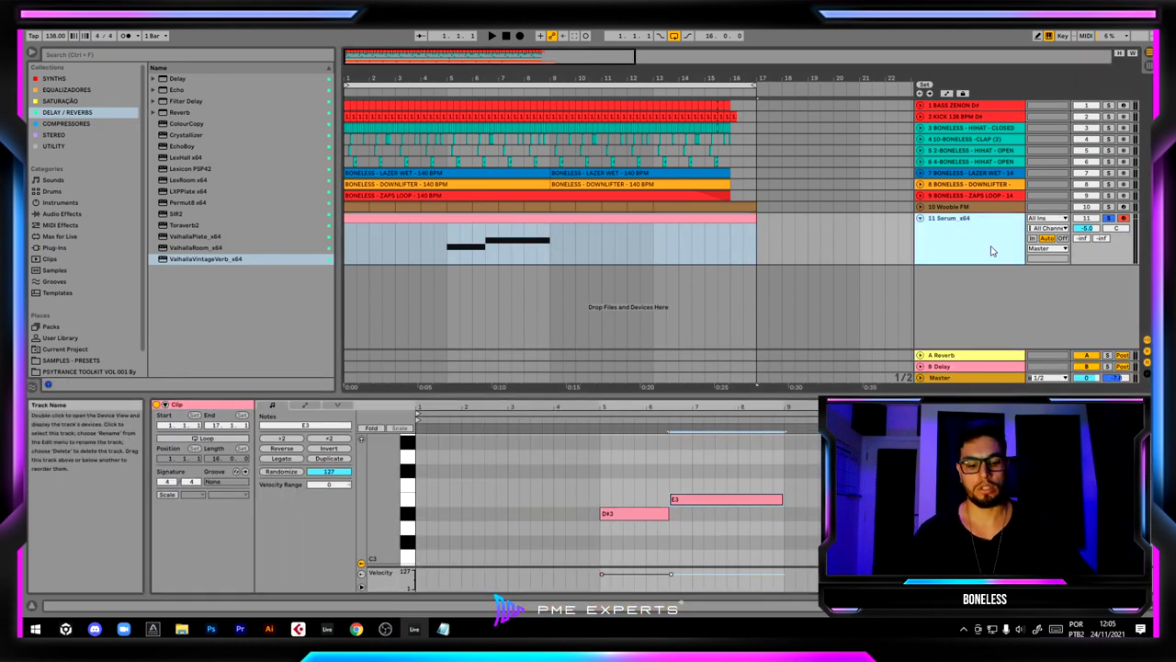
{"action": "key", "text": "ctrl+r"}
{"action": "type", "text": "#"}
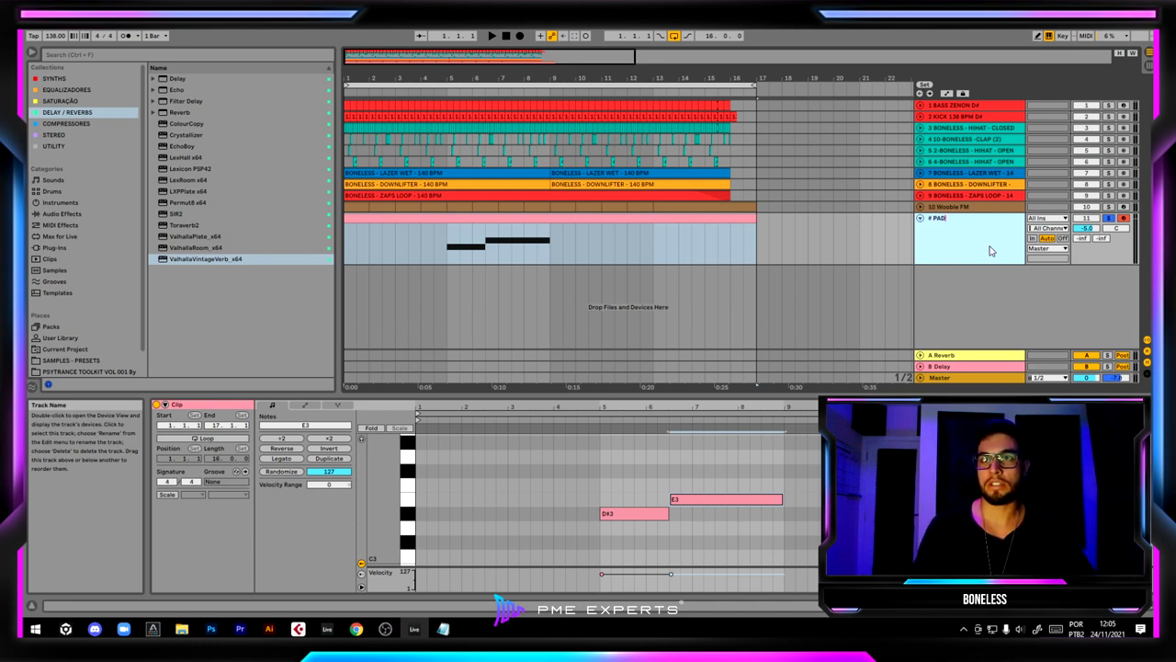
{"action": "key", "text": "Return"}
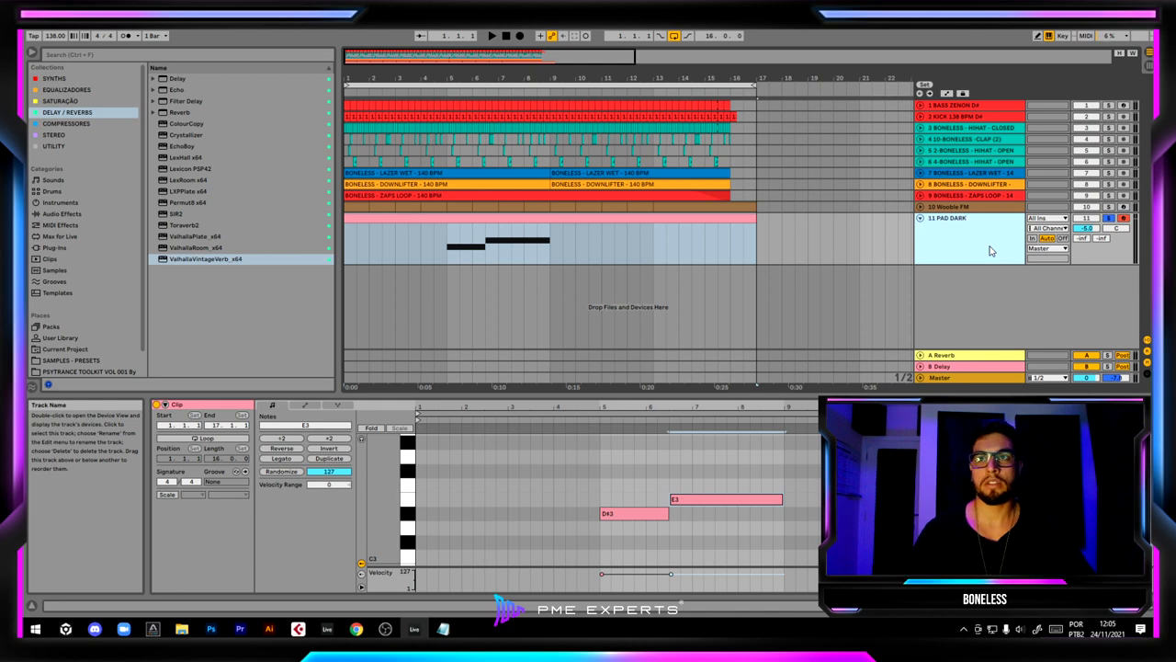
Step: Inspect the ValhallaVintageVerb reverb settings on the PAD DARK track and close the plugin window
{"action": "left_click", "coordinate": [972, 237]}
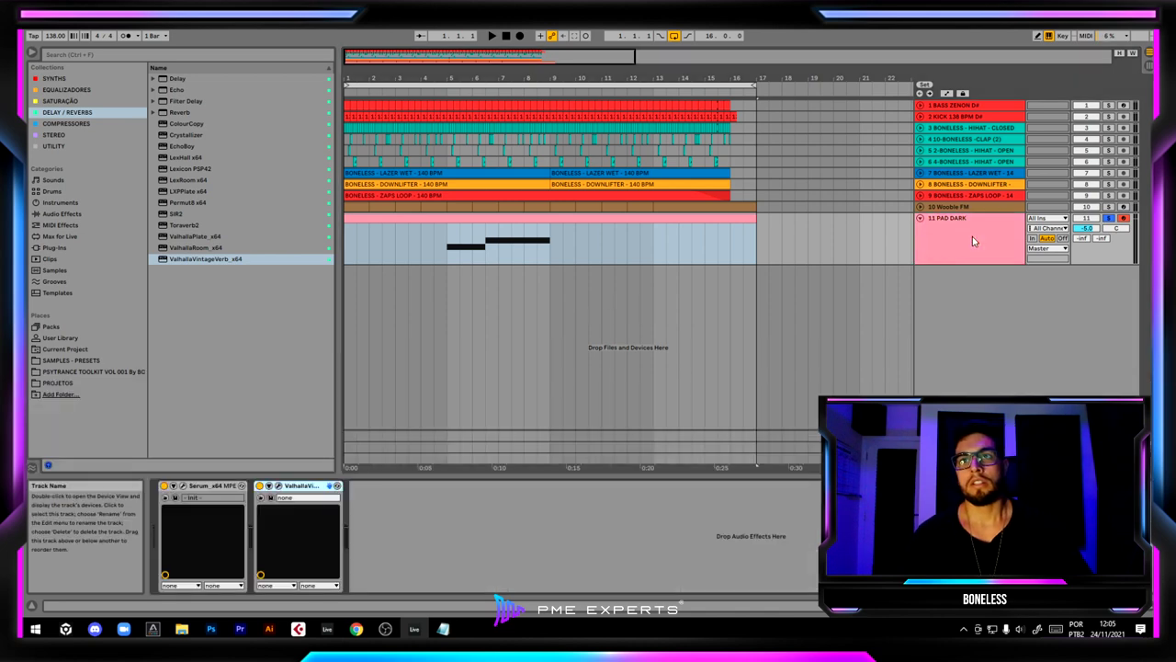
{"action": "left_click", "coordinate": [278, 485]}
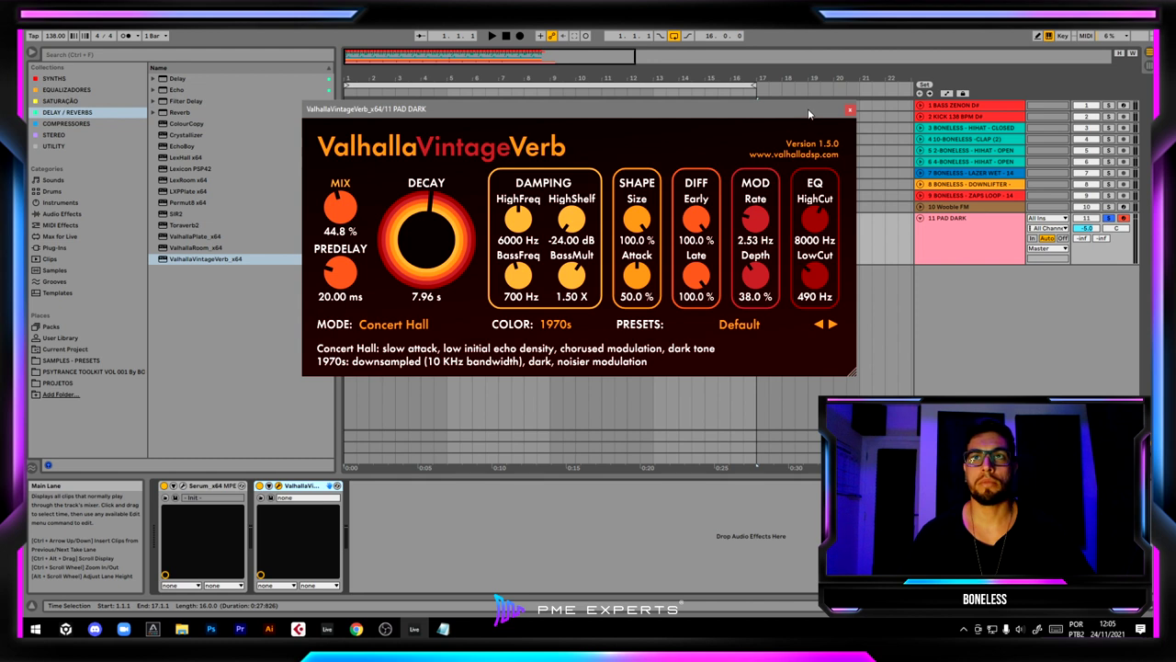
{"action": "left_click_drag", "start_coordinate": [808, 114], "coordinate": [806, 140]}
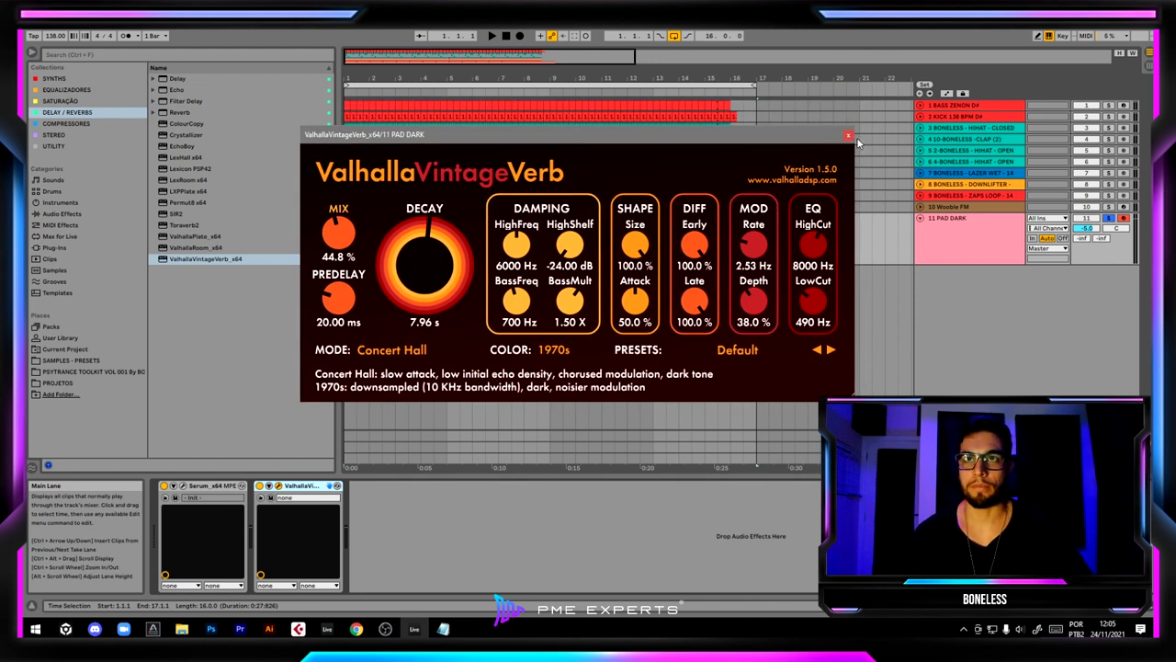
{"action": "left_click", "coordinate": [849, 136]}
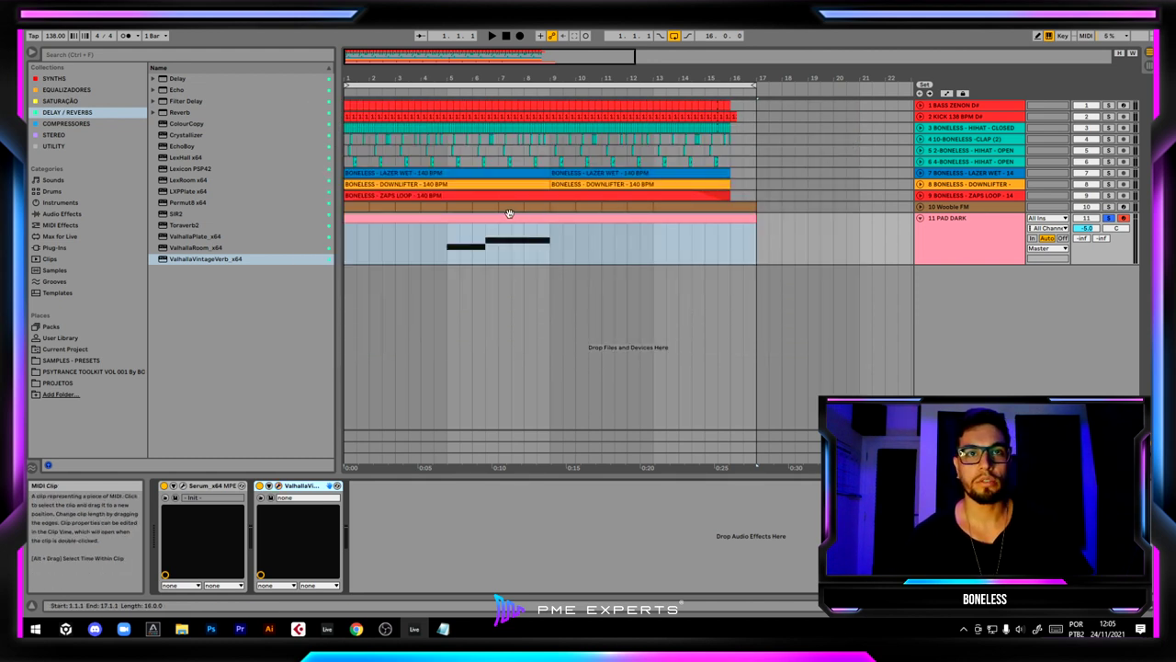
Step: Play the arrangement from bar 5 to hear the PAD DARK notes
{"action": "left_click", "coordinate": [446, 262]}
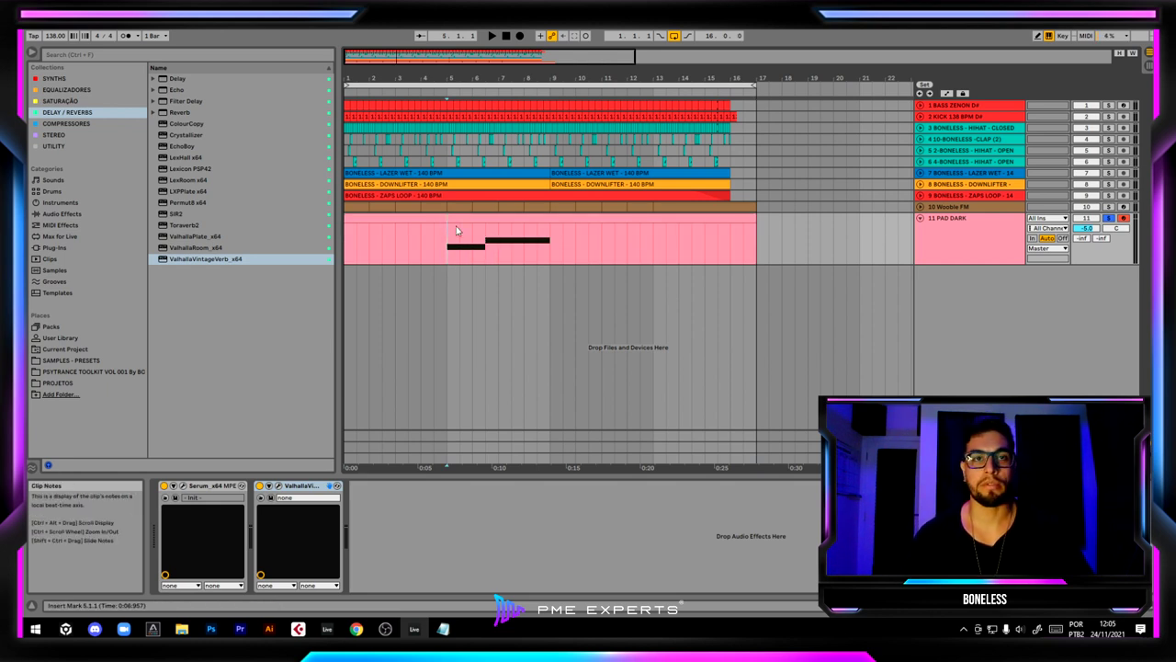
{"action": "key", "text": "space"}
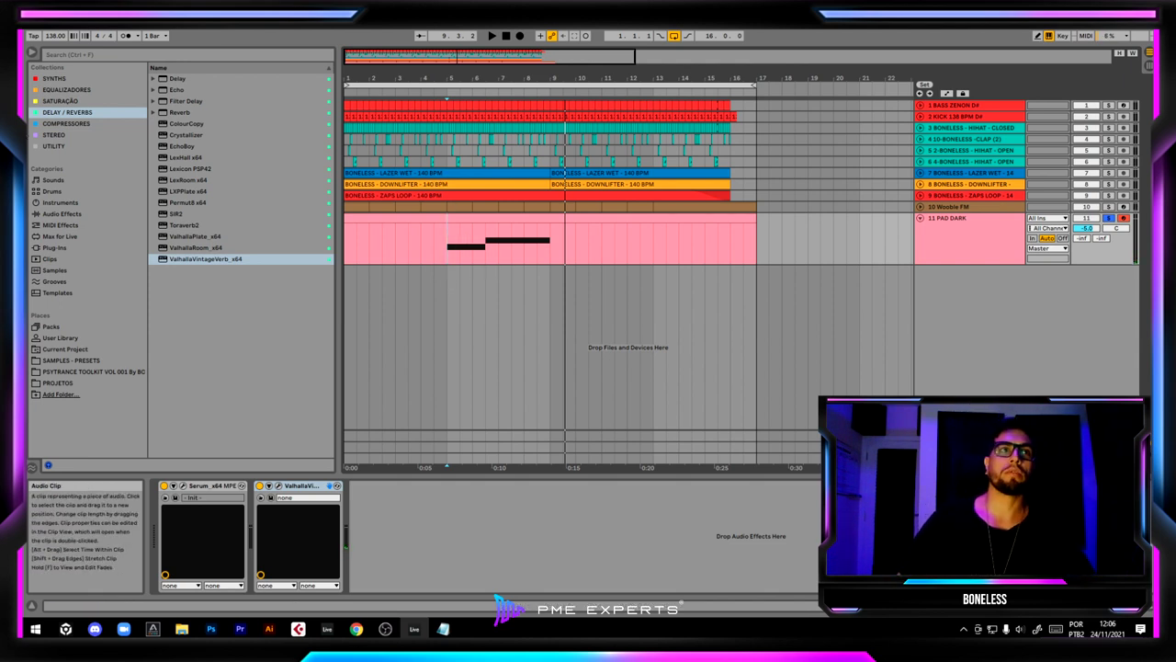
{"action": "mouse_move", "coordinate": [579, 75]}
{"action": "left_mouse_down"}
{"action": "mouse_move", "coordinate": [492, 54]}
{"action": "mouse_move", "coordinate": [585, 90]}
{"action": "left_mouse_up"}
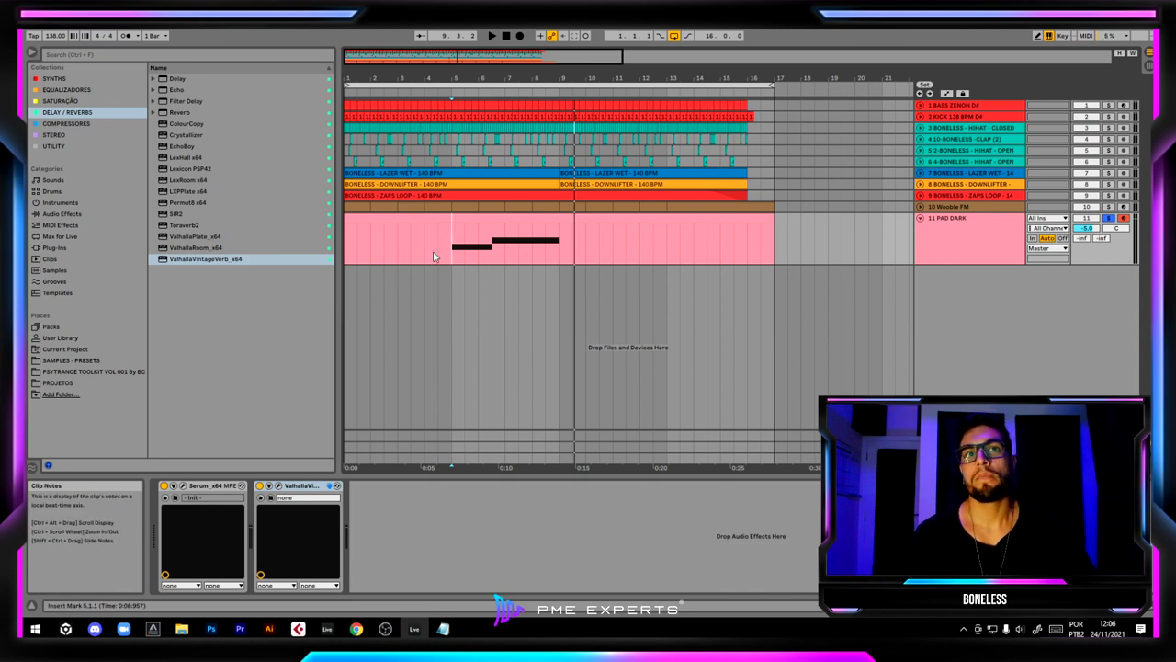
Step: Open Serum on the PAD DARK track and load the Analog_BD_Sin wavetable into oscillator A
{"action": "left_click", "coordinate": [185, 490]}
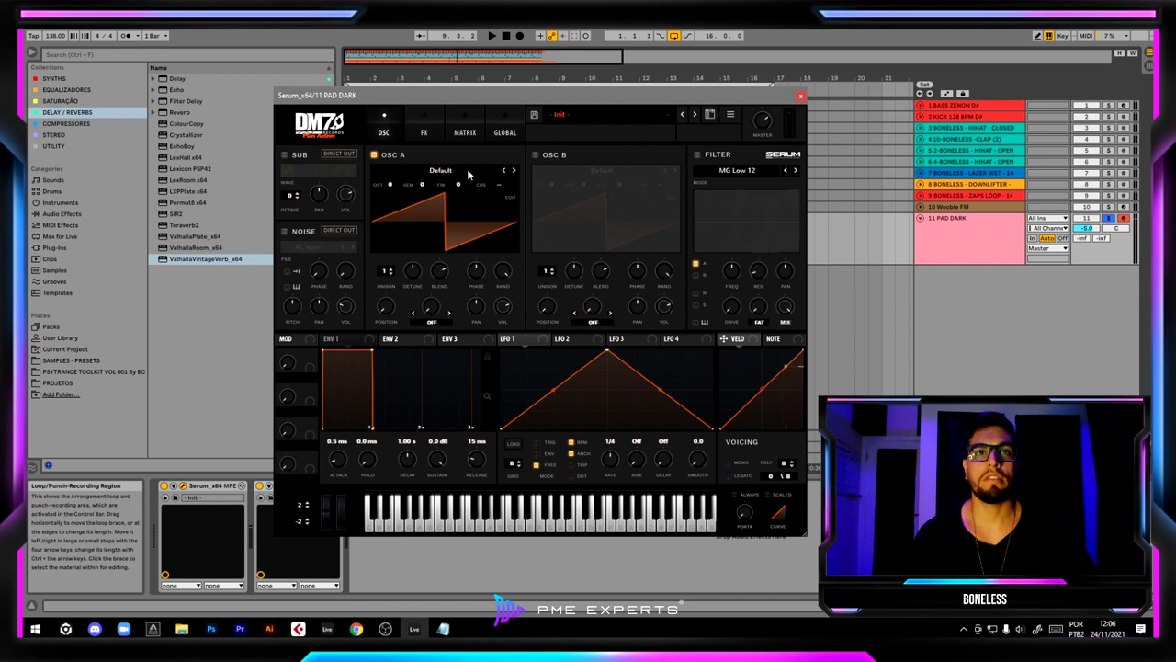
{"action": "left_click", "coordinate": [467, 168]}
{"action": "mouse_move", "coordinate": [450, 187]}
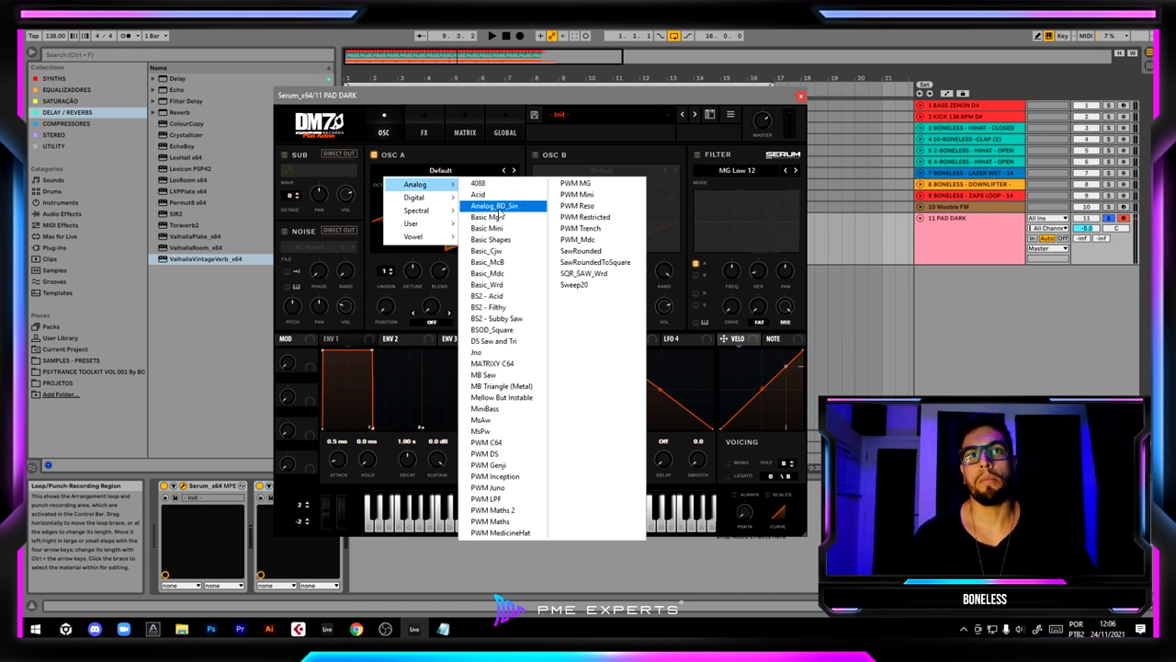
{"action": "left_click", "coordinate": [516, 208]}
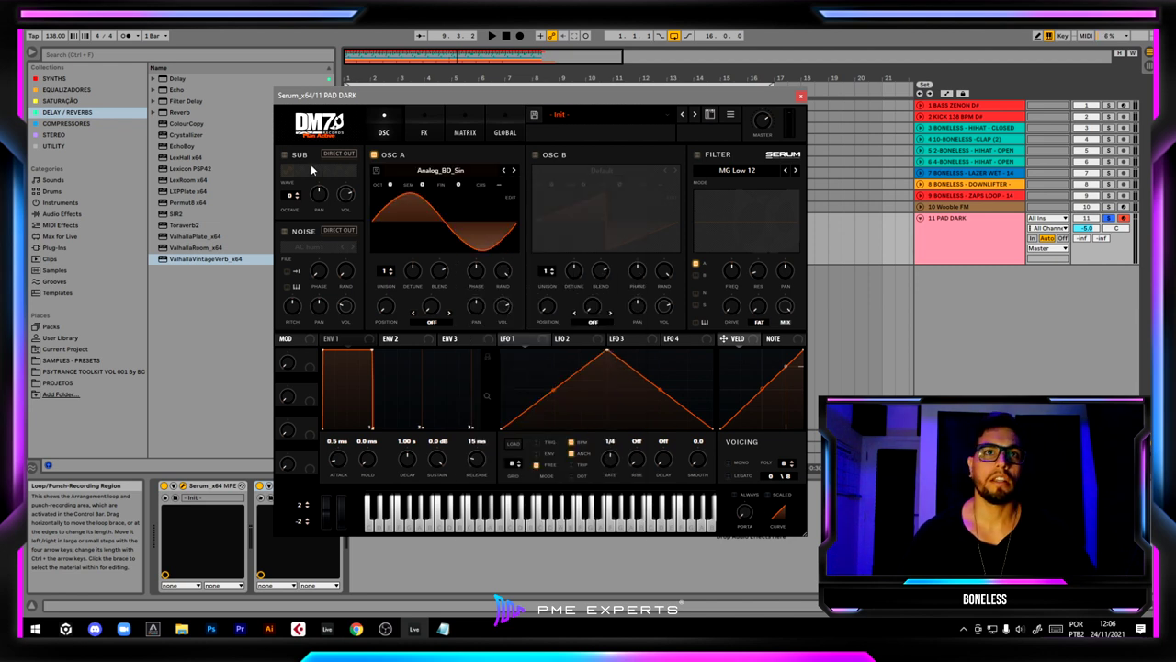
Step: Set oscillator A's unison to 10 voices and adjust its detune slightly
{"action": "left_click", "coordinate": [391, 271]}
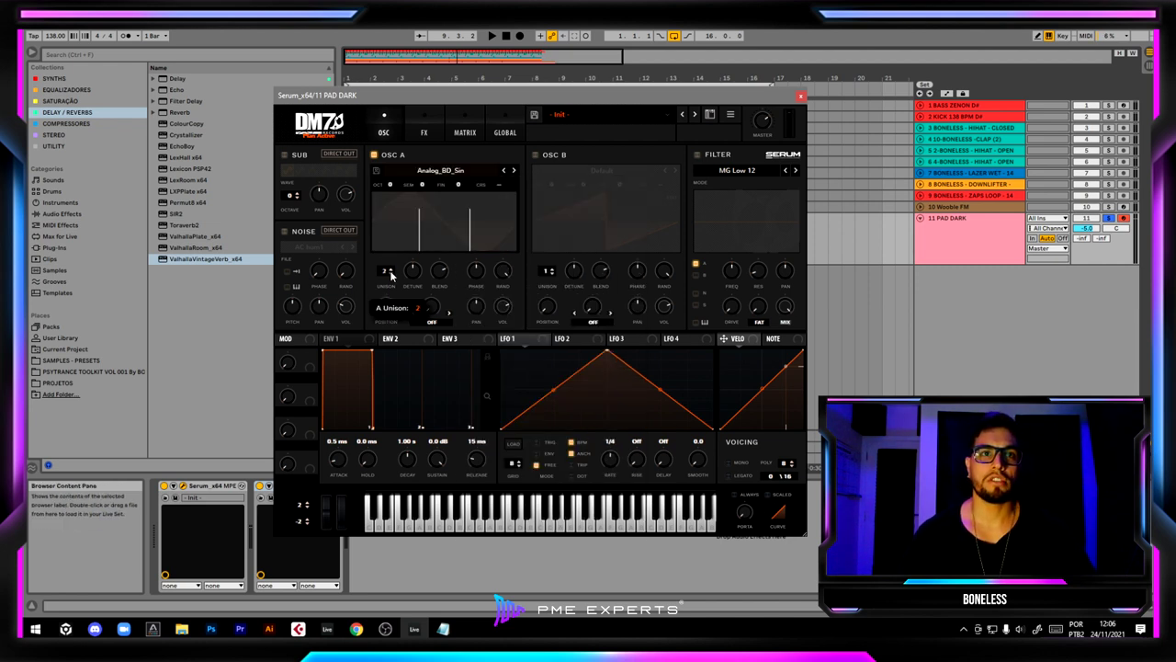
{"action": "left_click", "coordinate": [390, 270]}
{"action": "left_click", "coordinate": [390, 270]}
{"action": "left_click", "coordinate": [391, 270]}
{"action": "left_click", "coordinate": [391, 270]}
{"action": "left_click", "coordinate": [390, 270]}
{"action": "left_click", "coordinate": [391, 270]}
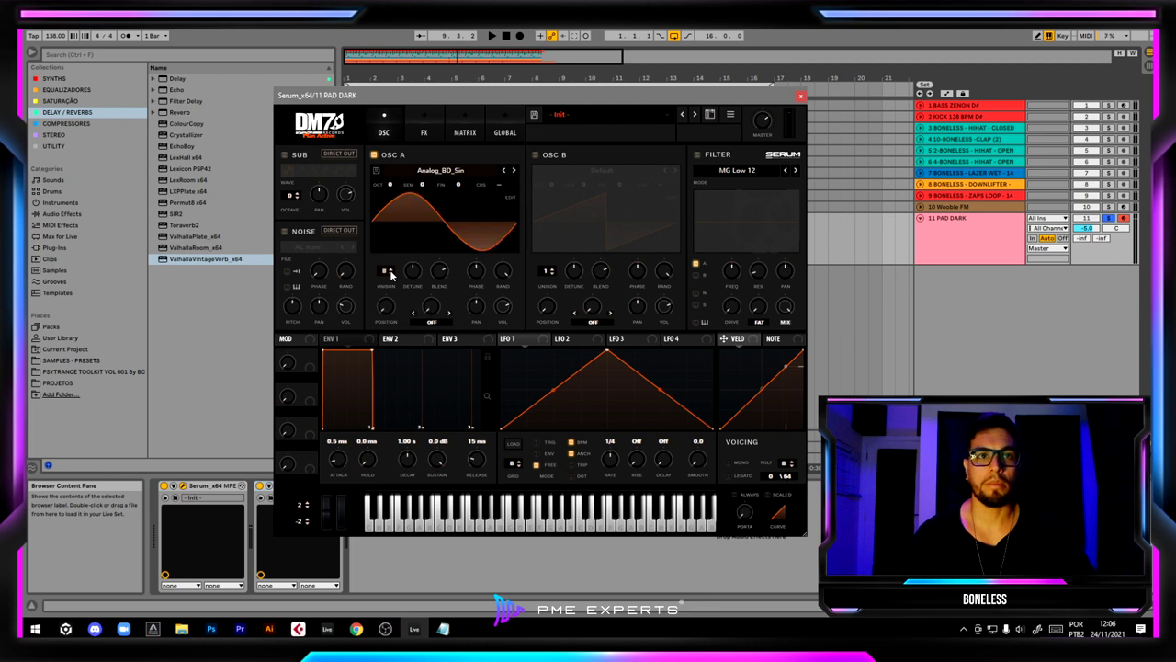
{"action": "left_click", "coordinate": [391, 270]}
{"action": "left_click", "coordinate": [390, 271]}
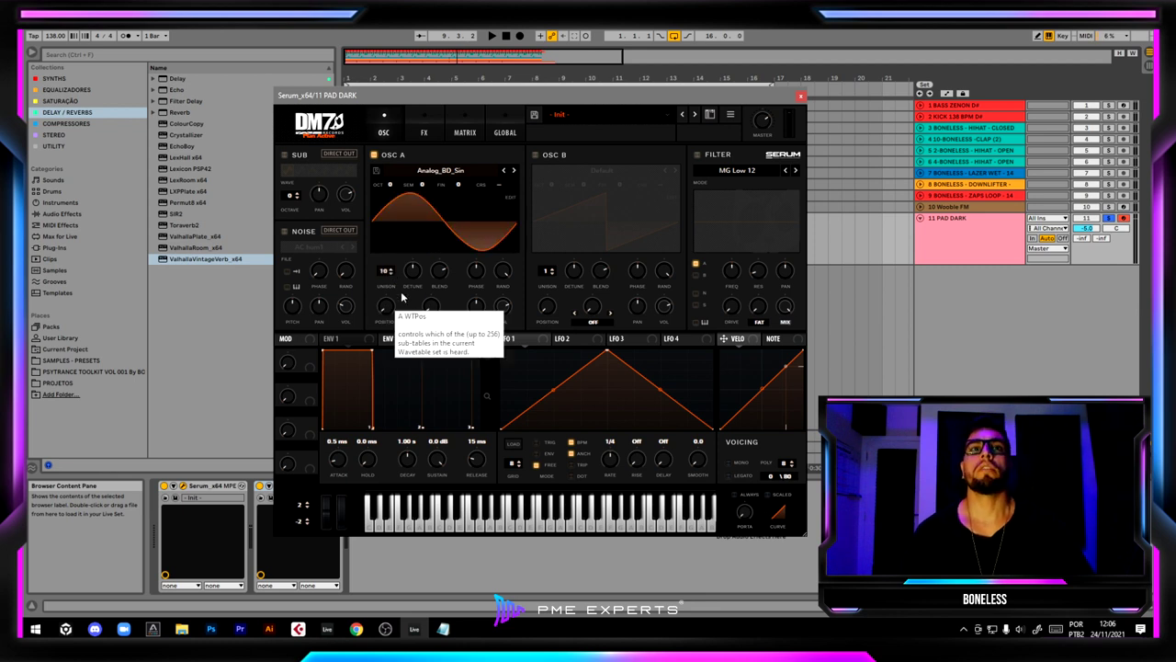
{"action": "left_click_drag", "start_coordinate": [417, 280], "coordinate": [415, 282]}
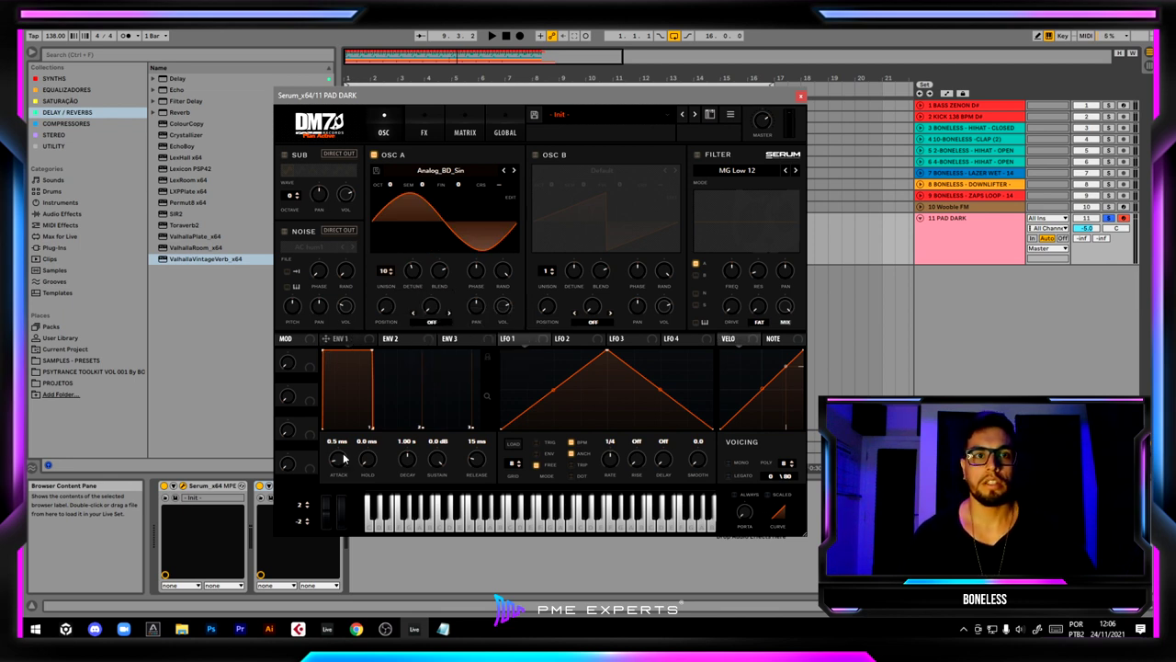
Step: Set envelope 1's attack to 1.47 s and its release to 3.82 s
{"action": "left_click_drag", "start_coordinate": [344, 459], "coordinate": [346, 410]}
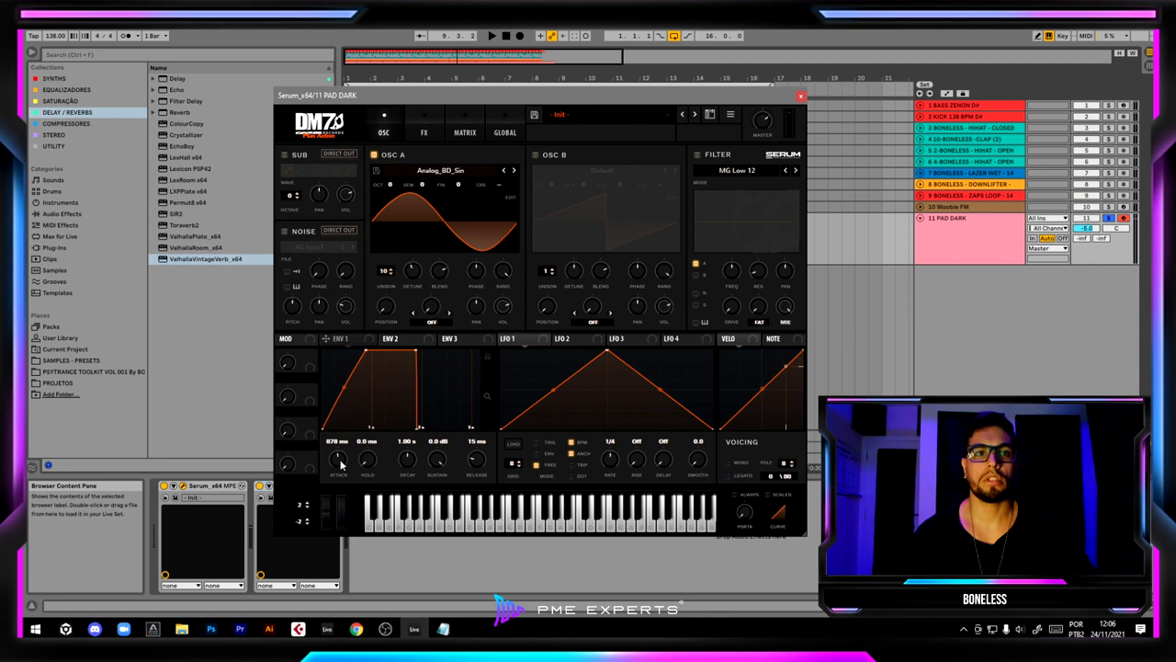
{"action": "left_click_drag", "start_coordinate": [340, 464], "coordinate": [337, 457]}
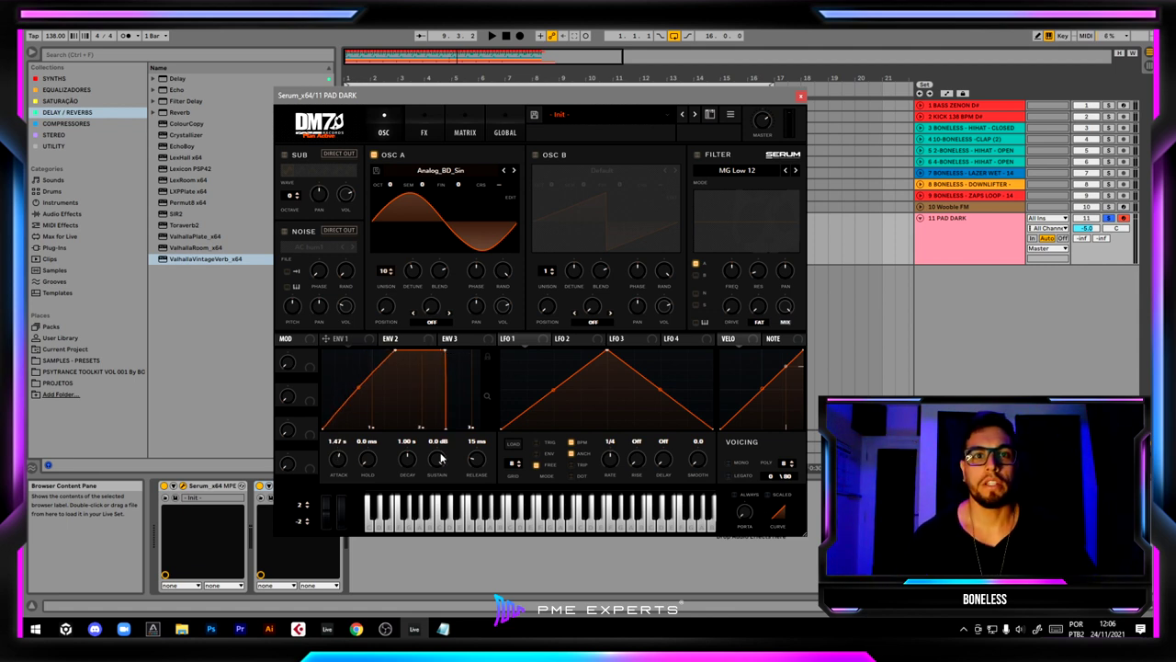
{"action": "left_click_drag", "start_coordinate": [478, 463], "coordinate": [480, 402]}
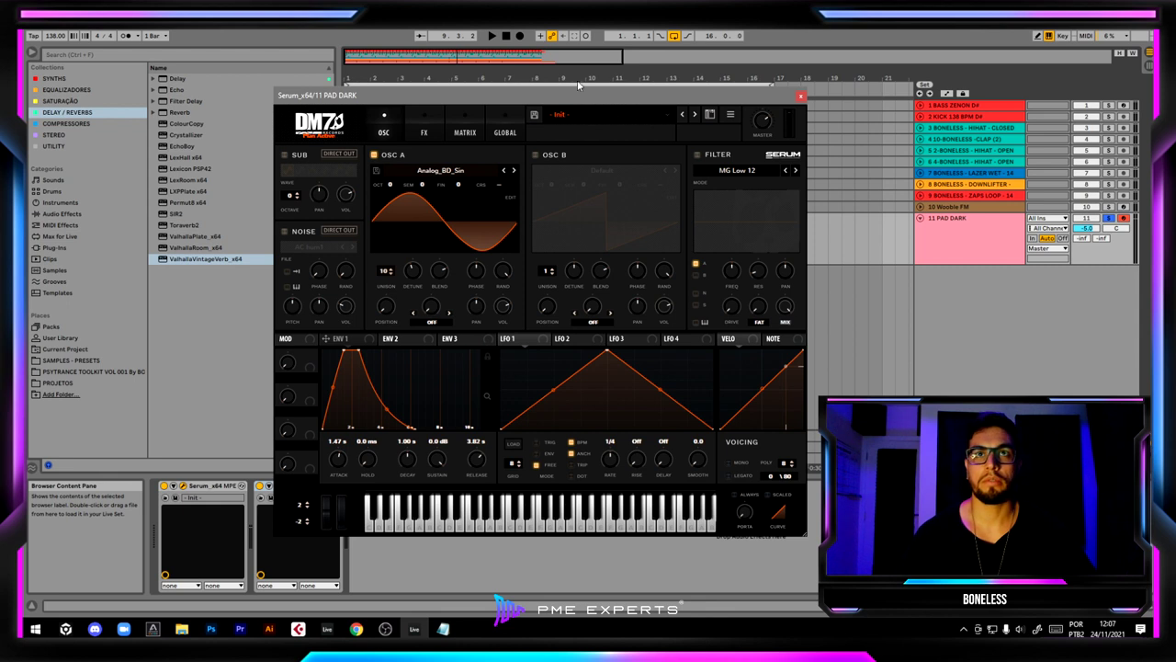
Step: Play the arrangement to hear the pad with the new envelope, ending in the arrangement view
{"action": "key", "text": "space"}
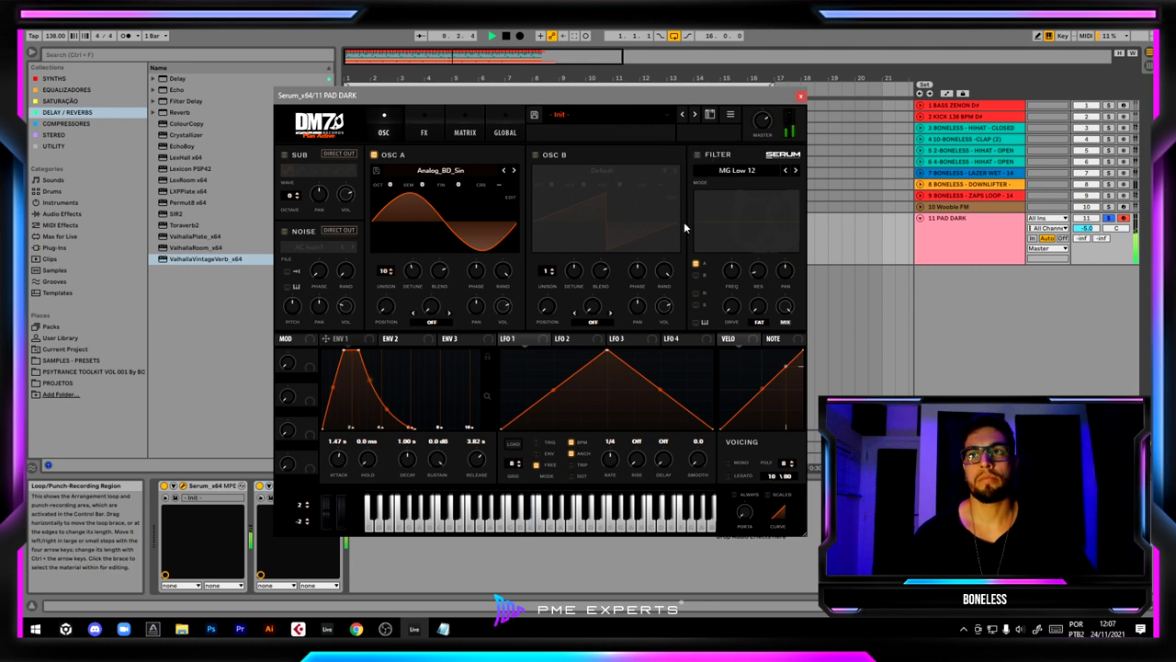
{"action": "key", "text": "Tab"}
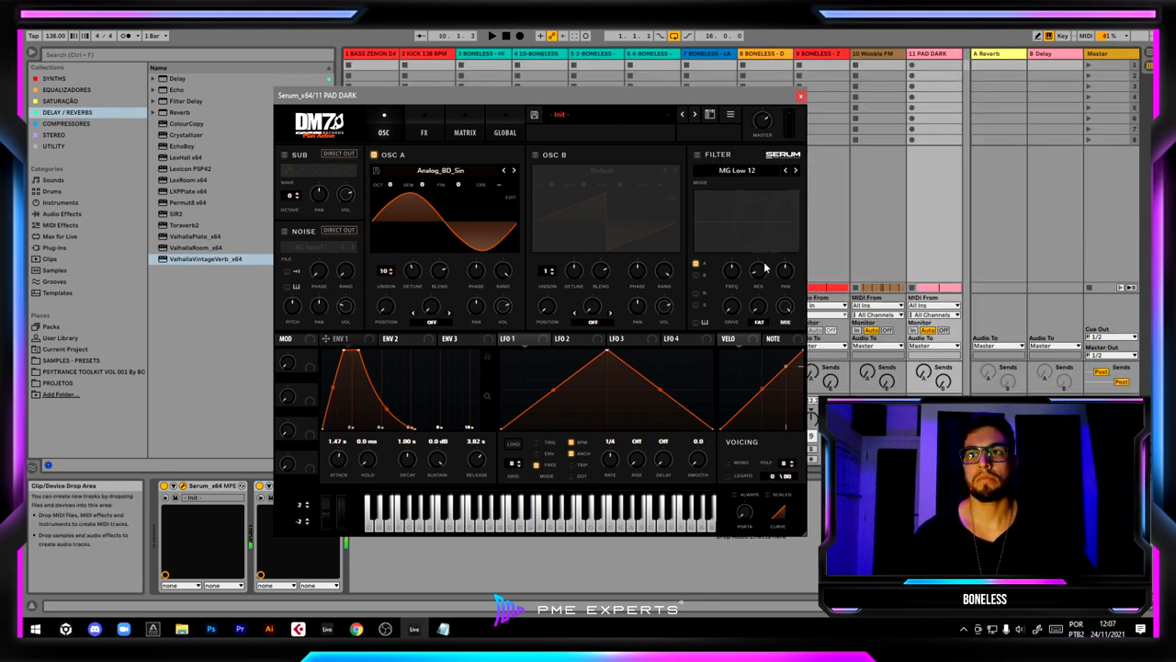
{"action": "key", "text": "Tab"}
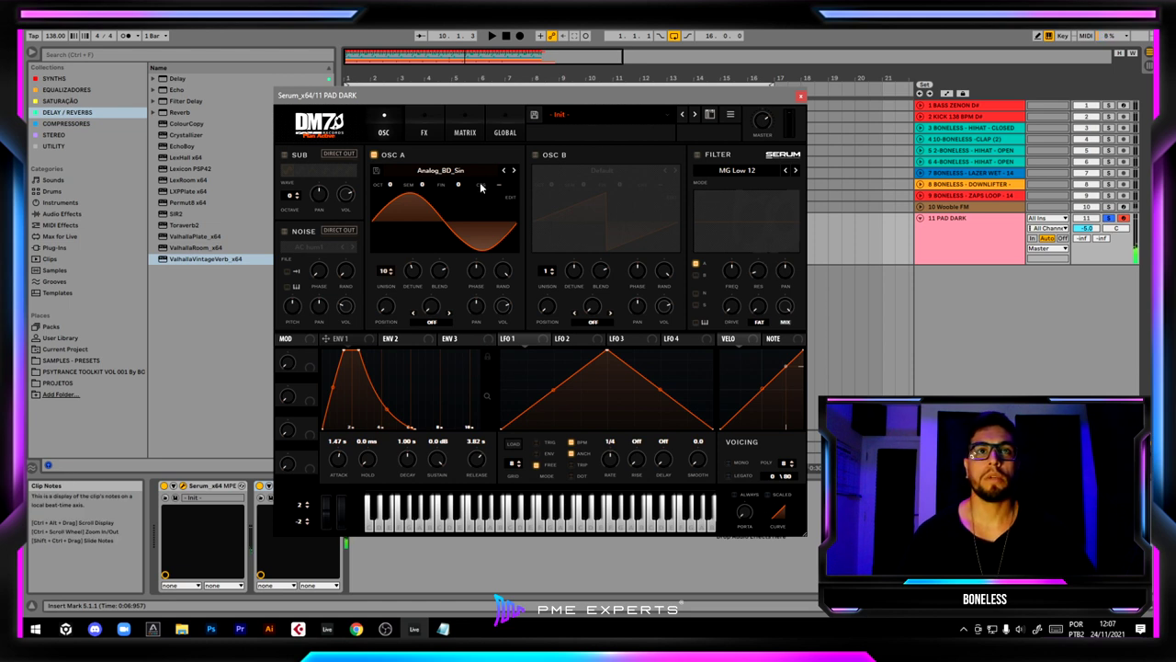
Step: Enable Serum's MG Low 12 filter and raise its resonance and drive
{"action": "left_click", "coordinate": [699, 155]}
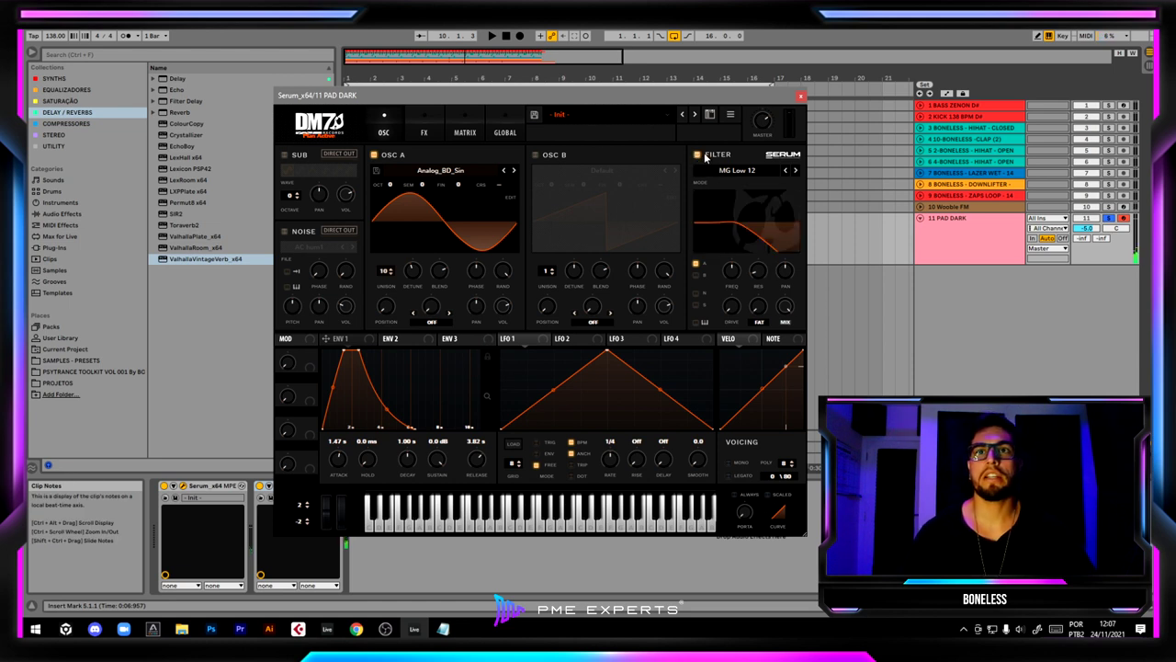
{"action": "left_click_drag", "start_coordinate": [759, 273], "coordinate": [762, 267]}
{"action": "left_click_drag", "start_coordinate": [732, 309], "coordinate": [726, 232]}
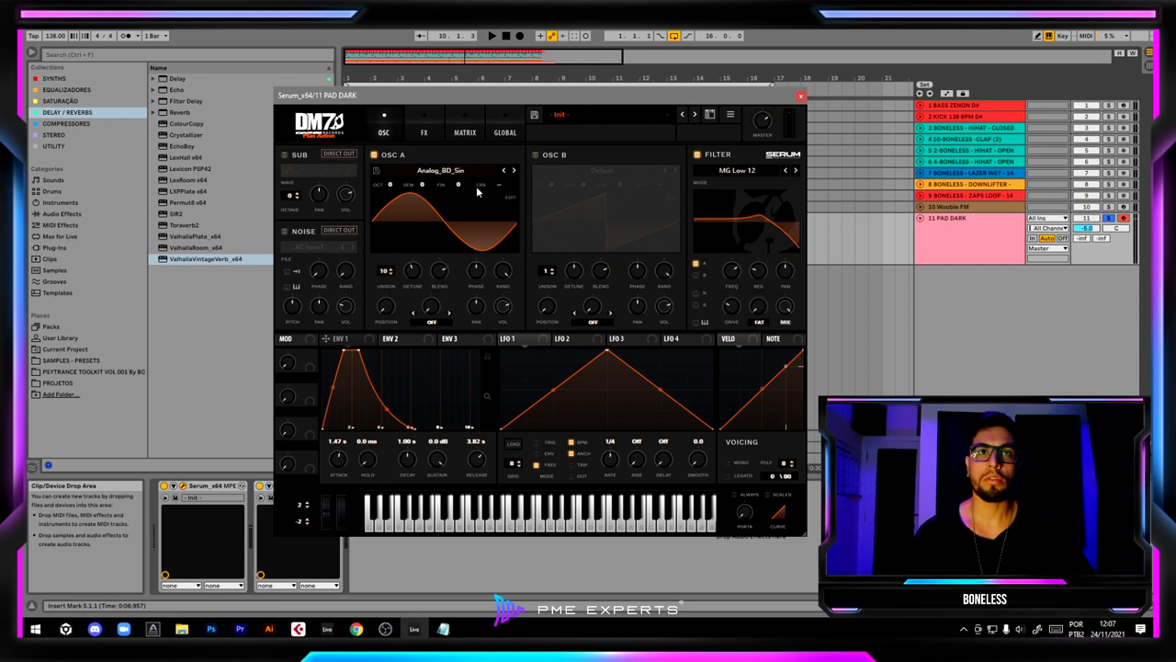
Step: Enable the distortion effect in Serum and set its type to Sine Shaper
{"action": "left_click", "coordinate": [437, 134]}
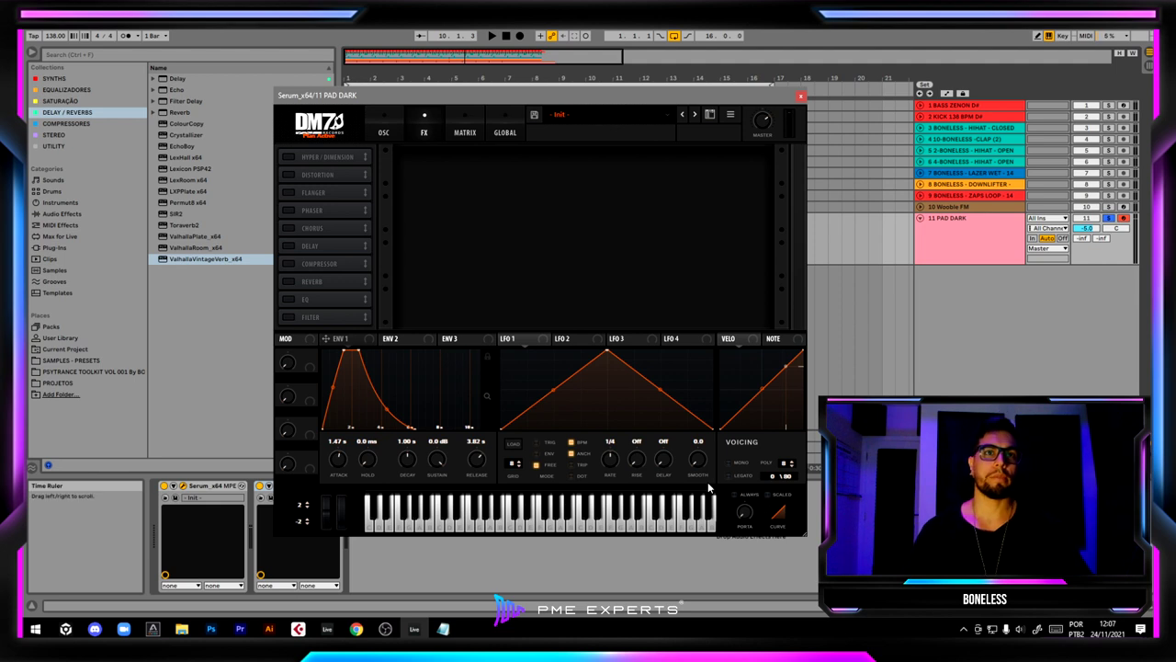
{"action": "left_click", "coordinate": [287, 174]}
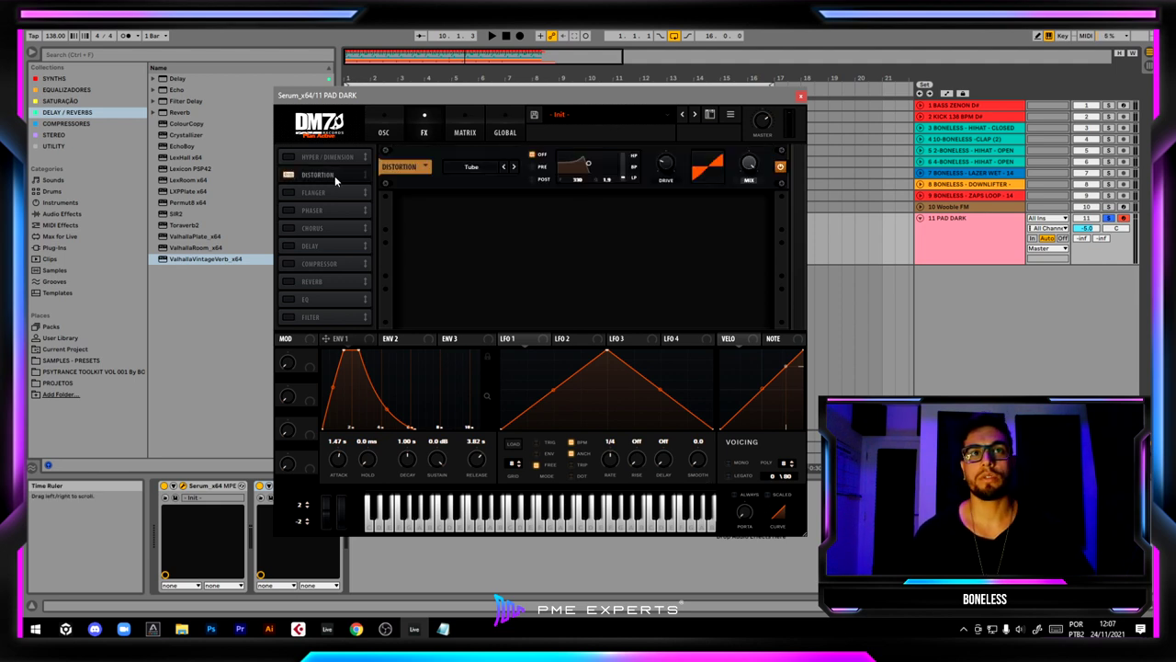
{"action": "left_click", "coordinate": [486, 169]}
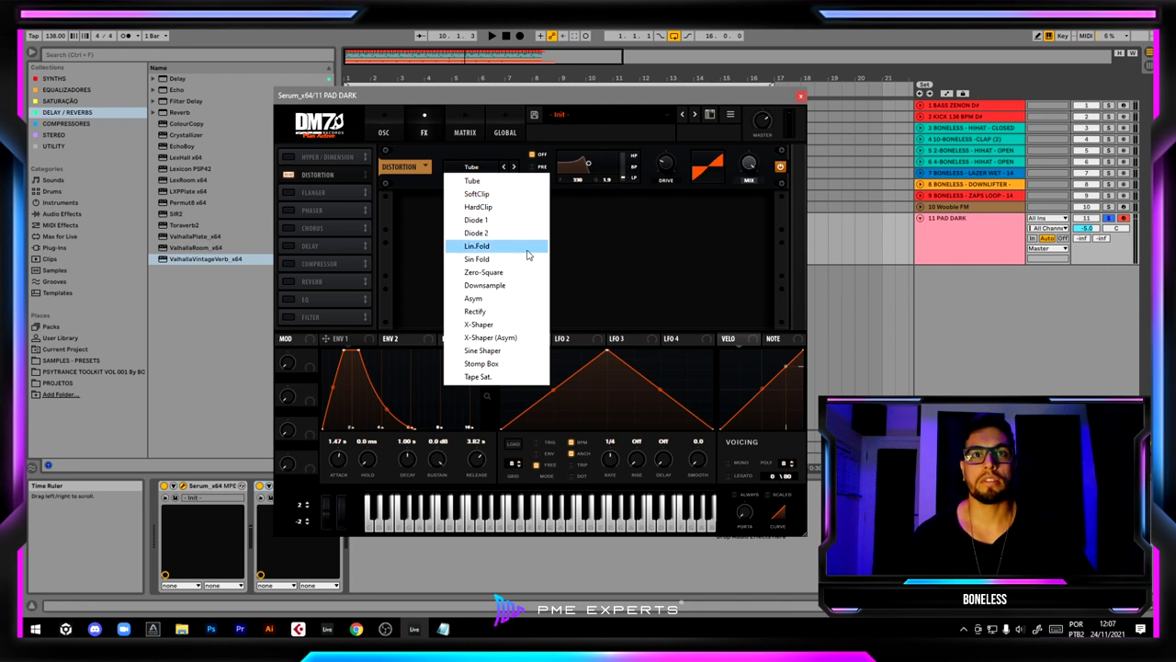
{"action": "left_click", "coordinate": [528, 353]}
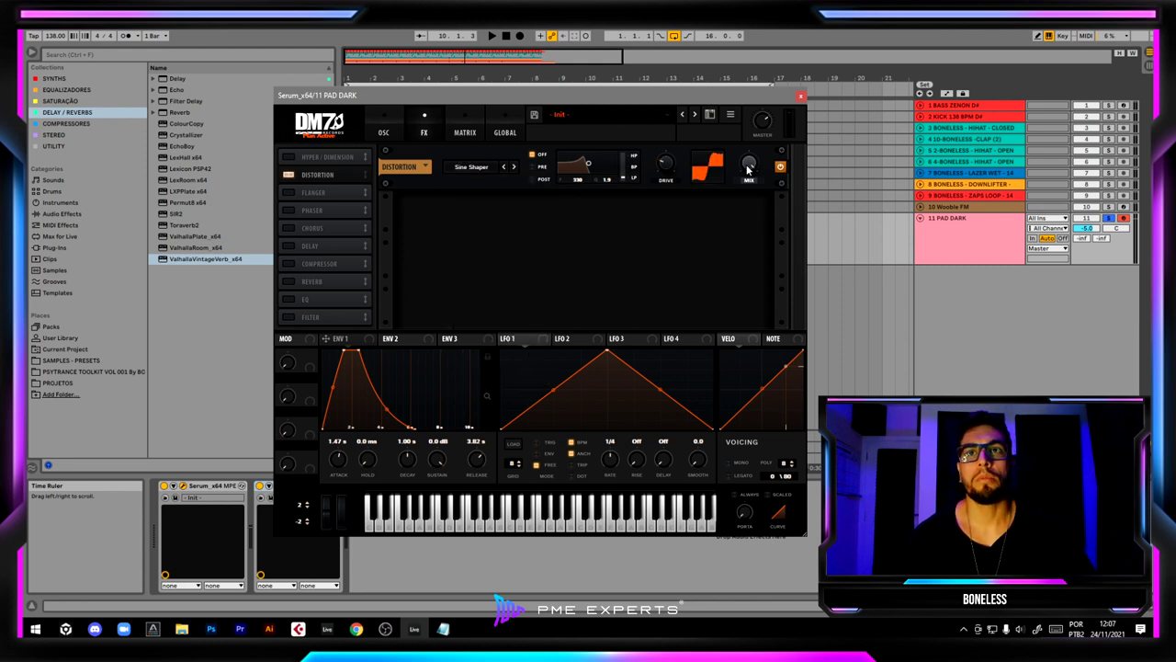
Step: Lower the distortion's mix, adjust its drive, and play the pad to hear the effect
{"action": "left_click_drag", "start_coordinate": [748, 169], "coordinate": [733, 227]}
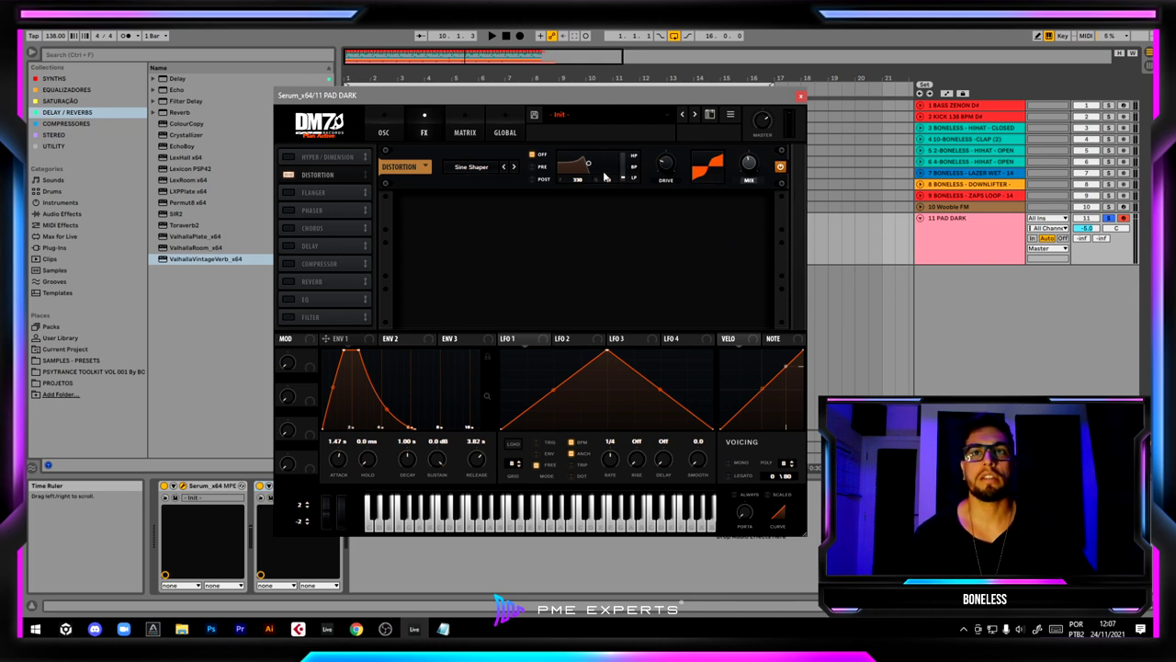
{"action": "mouse_move", "coordinate": [671, 175]}
{"action": "left_mouse_down"}
{"action": "mouse_move", "coordinate": [677, 57]}
{"action": "mouse_move", "coordinate": [666, 120]}
{"action": "mouse_move", "coordinate": [648, 116]}
{"action": "mouse_move", "coordinate": [653, 168]}
{"action": "mouse_move", "coordinate": [660, 118]}
{"action": "mouse_move", "coordinate": [661, 161]}
{"action": "mouse_move", "coordinate": [666, 138]}
{"action": "mouse_move", "coordinate": [657, 171]}
{"action": "mouse_move", "coordinate": [672, 169]}
{"action": "mouse_move", "coordinate": [673, 126]}
{"action": "mouse_move", "coordinate": [668, 162]}
{"action": "left_mouse_up"}
{"action": "key", "text": "space"}
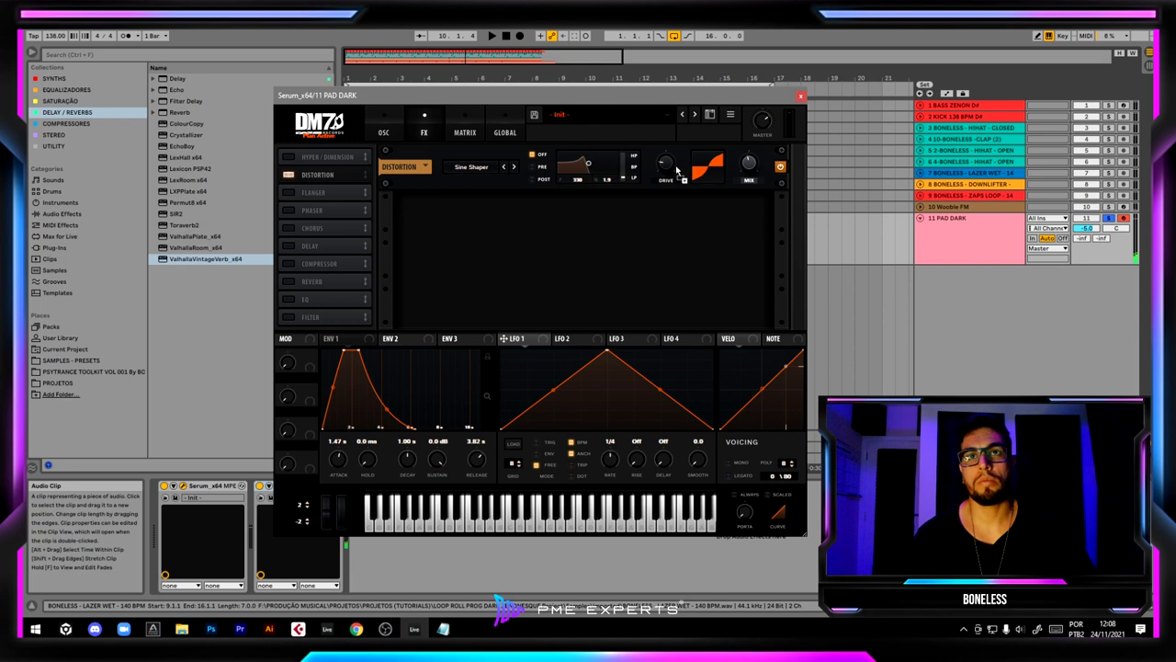
Step: Assign LFO 1 to the distortion's drive and adjust the modulation amount
{"action": "left_click_drag", "start_coordinate": [668, 166], "coordinate": [668, 169]}
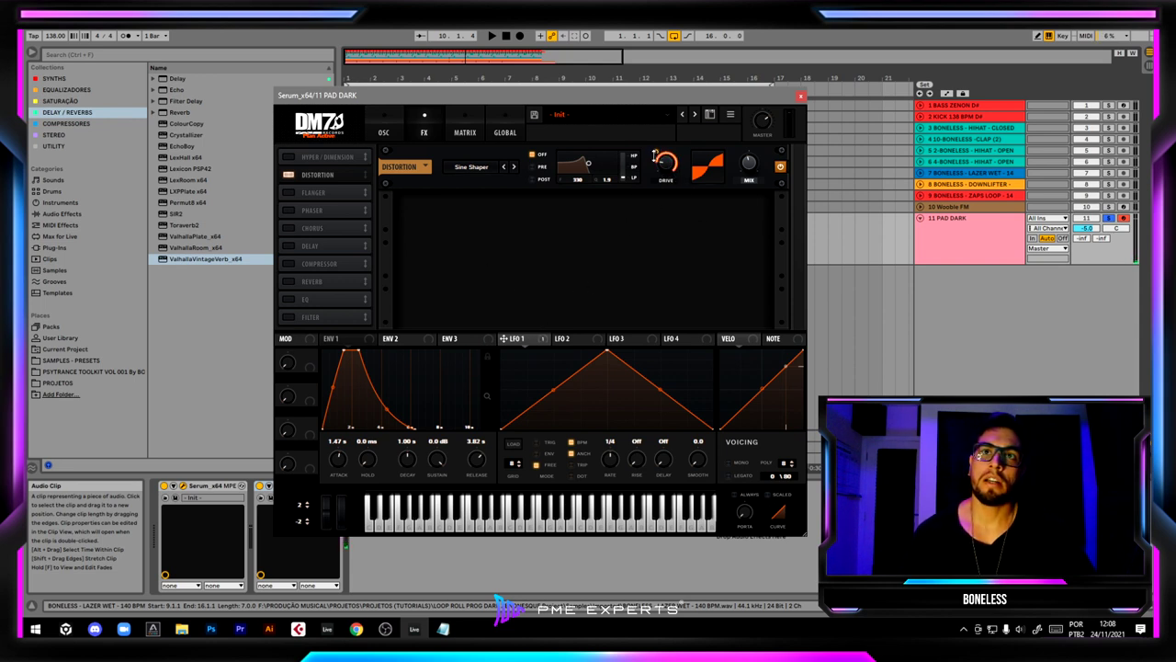
{"action": "left_click_drag", "start_coordinate": [655, 154], "coordinate": [654, 170]}
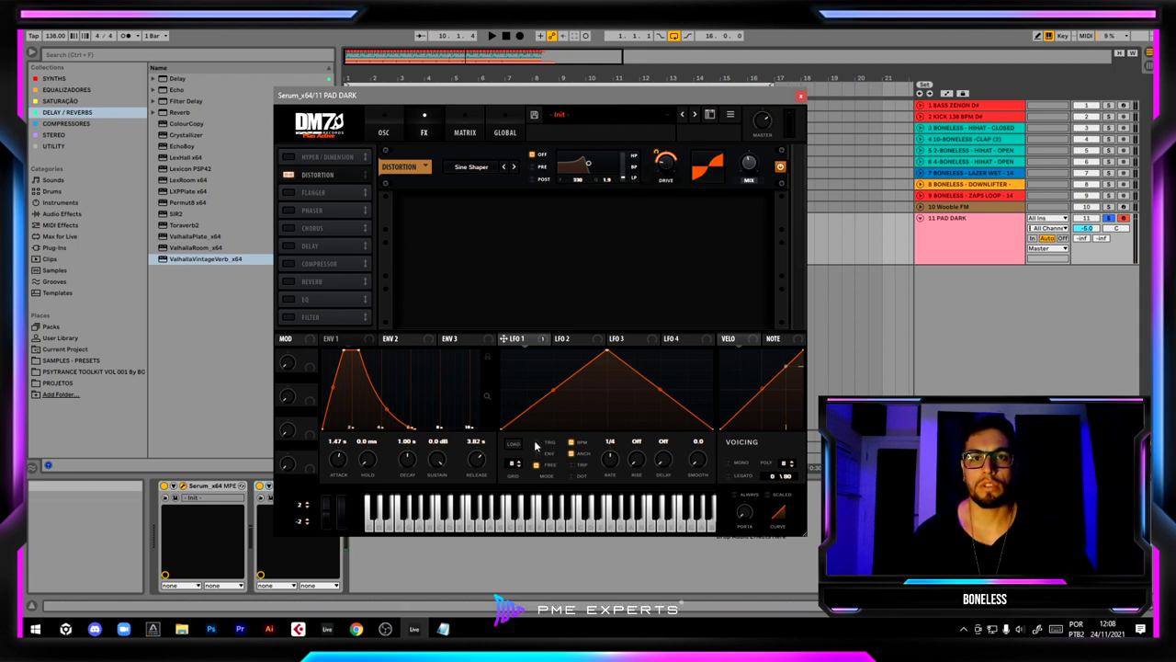
Step: Switch LFO 1 to trigger mode and set its rate to 1/8 while auditioning the pad
{"action": "mouse_move", "coordinate": [552, 450]}
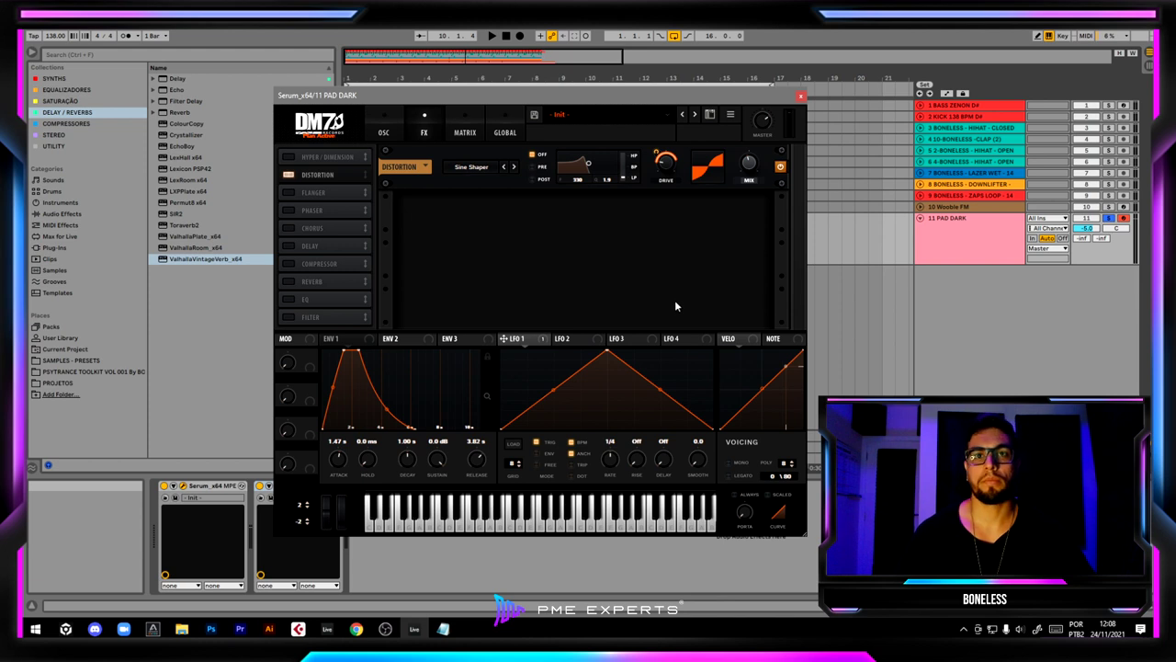
{"action": "key", "text": "space"}
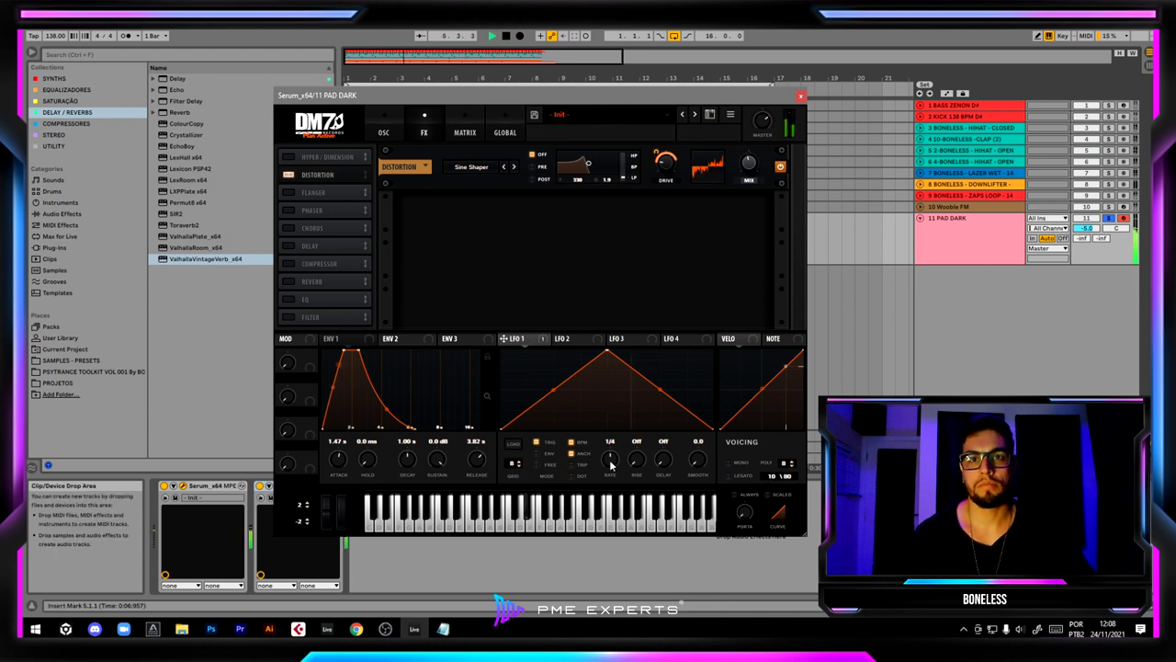
{"action": "left_click_drag", "start_coordinate": [613, 462], "coordinate": [615, 455]}
{"action": "key", "text": "space"}
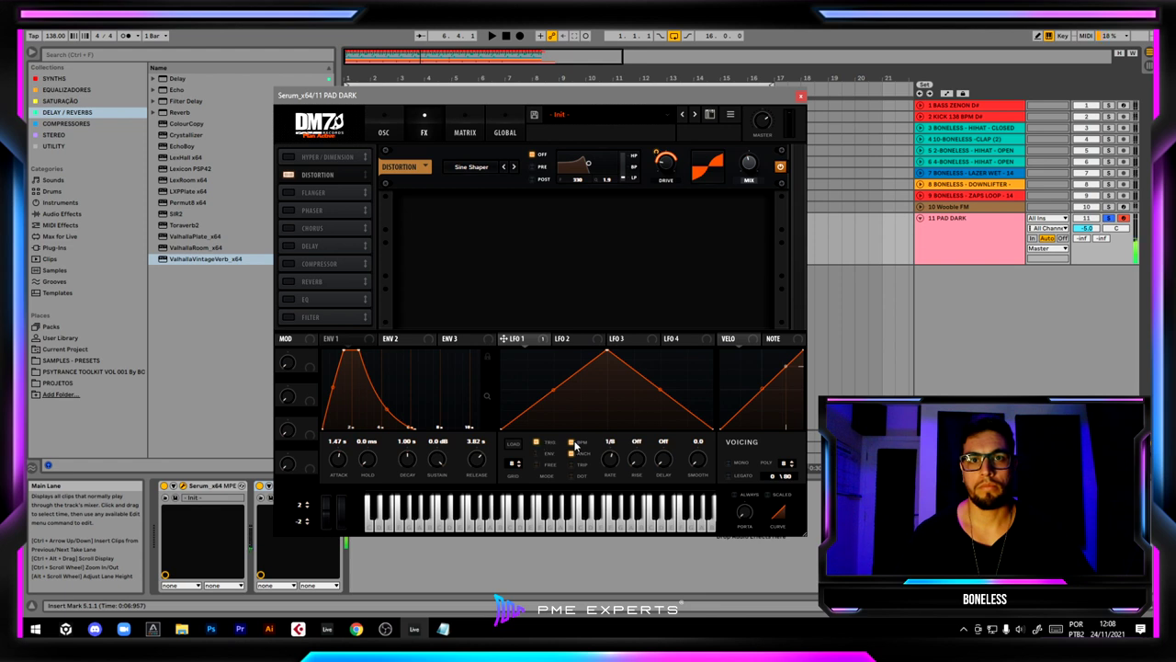
Step: Turn off LFO 1's BPM sync and set its rate to 10.6 Hz, playing the pad to check it
{"action": "left_click", "coordinate": [572, 443]}
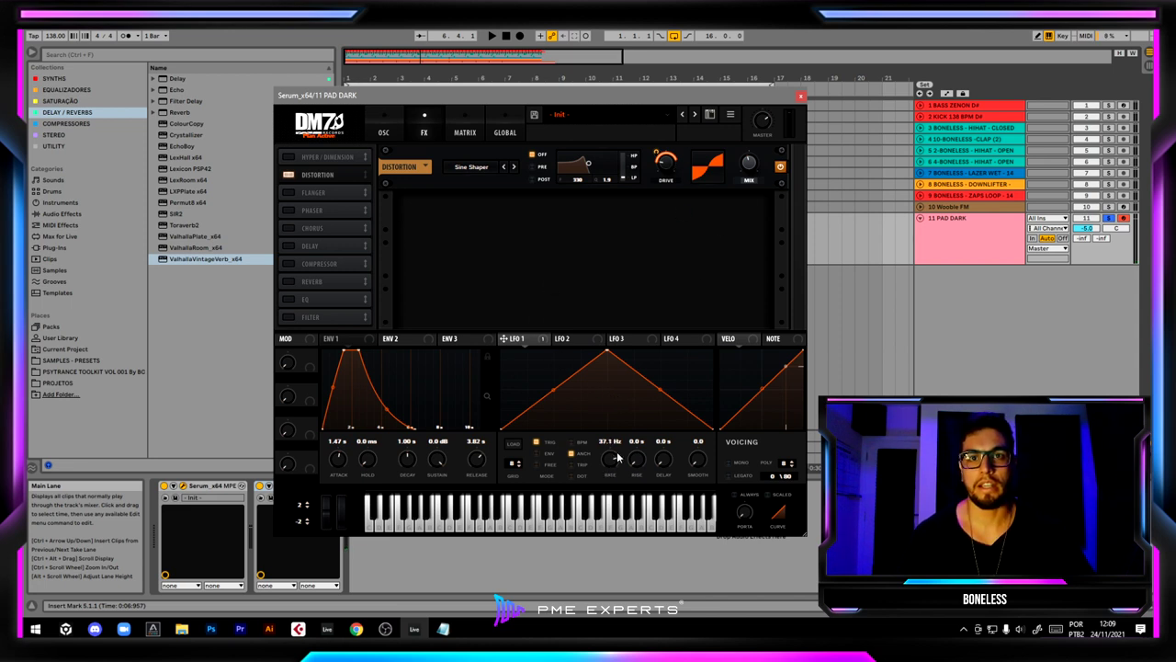
{"action": "left_click_drag", "start_coordinate": [607, 493], "coordinate": [615, 459]}
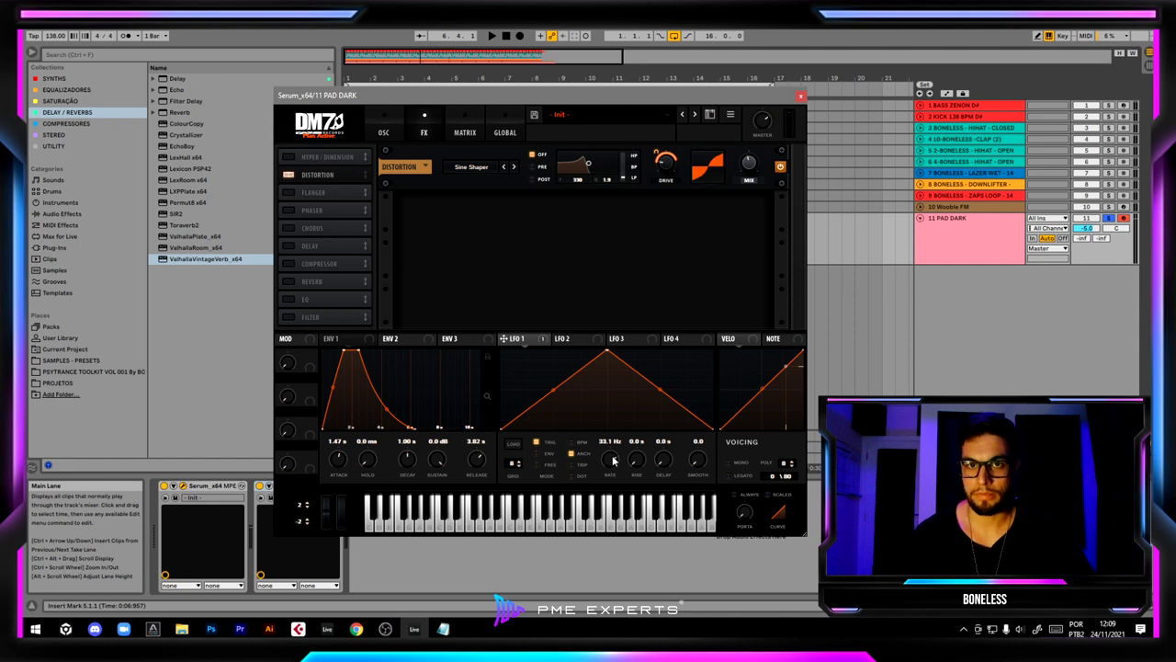
{"action": "key", "text": "space"}
{"action": "mouse_move", "coordinate": [610, 470]}
{"action": "left_mouse_down"}
{"action": "mouse_move", "coordinate": [609, 484]}
{"action": "mouse_move", "coordinate": [618, 465]}
{"action": "mouse_move", "coordinate": [612, 512]}
{"action": "mouse_move", "coordinate": [616, 462]}
{"action": "mouse_move", "coordinate": [613, 485]}
{"action": "left_mouse_up"}
{"action": "key", "text": "space"}
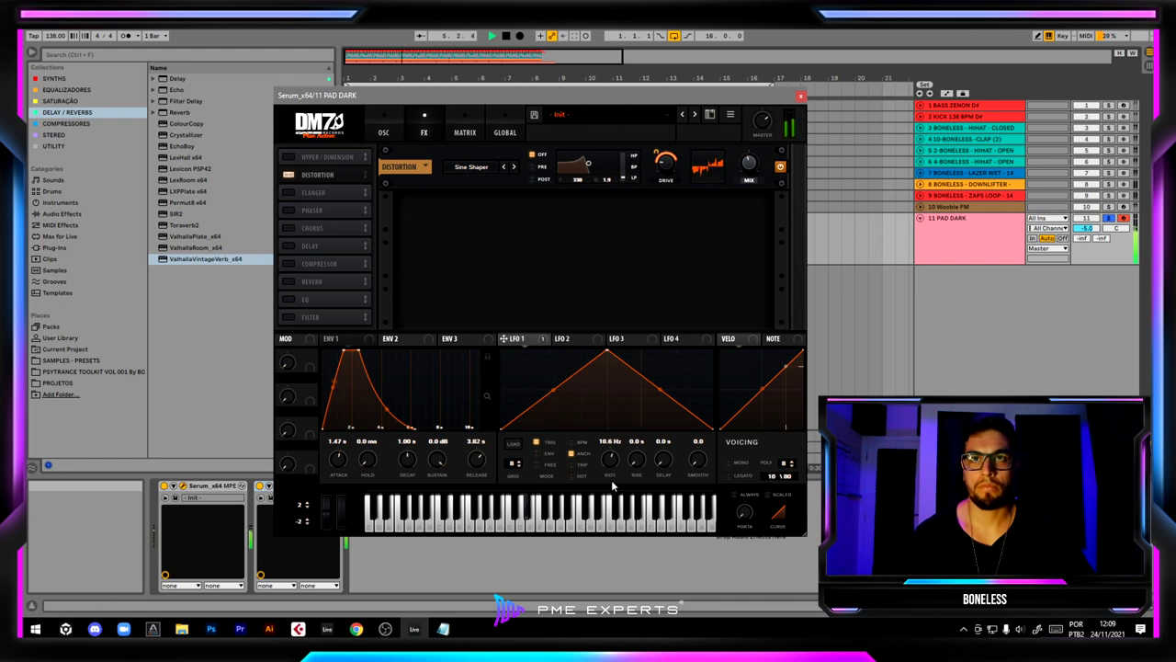
{"action": "key", "text": "space"}
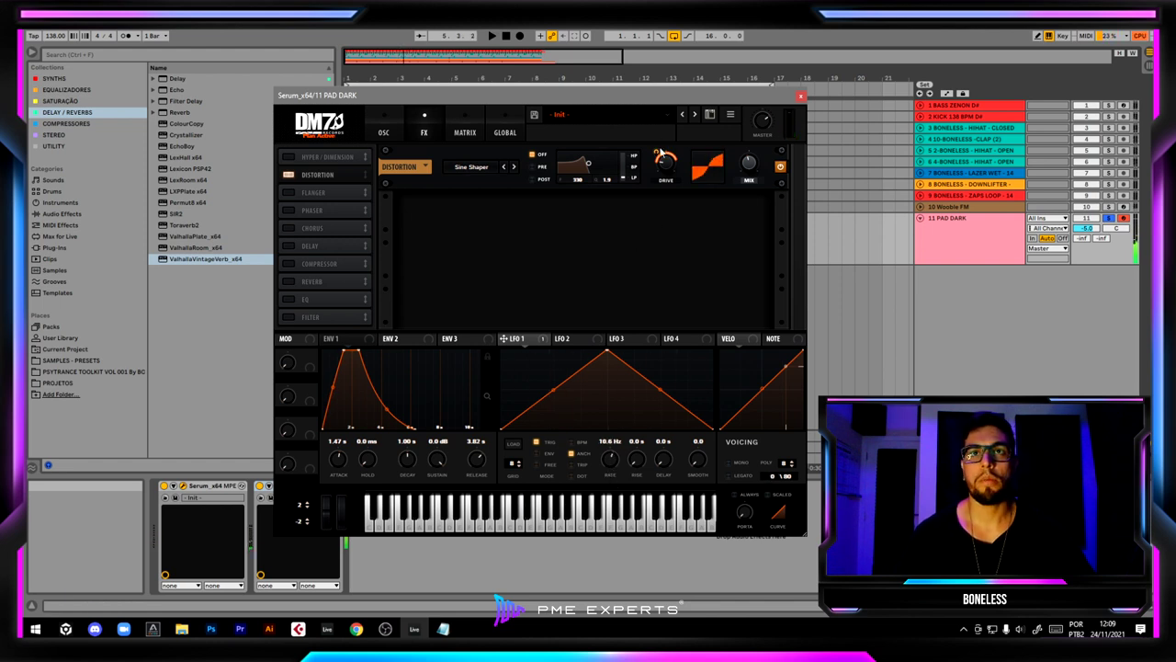
Step: Reduce LFO 1's modulation amount on the distortion drive and slightly lower the peak of the LFO shape
{"action": "mouse_move", "coordinate": [658, 149]}
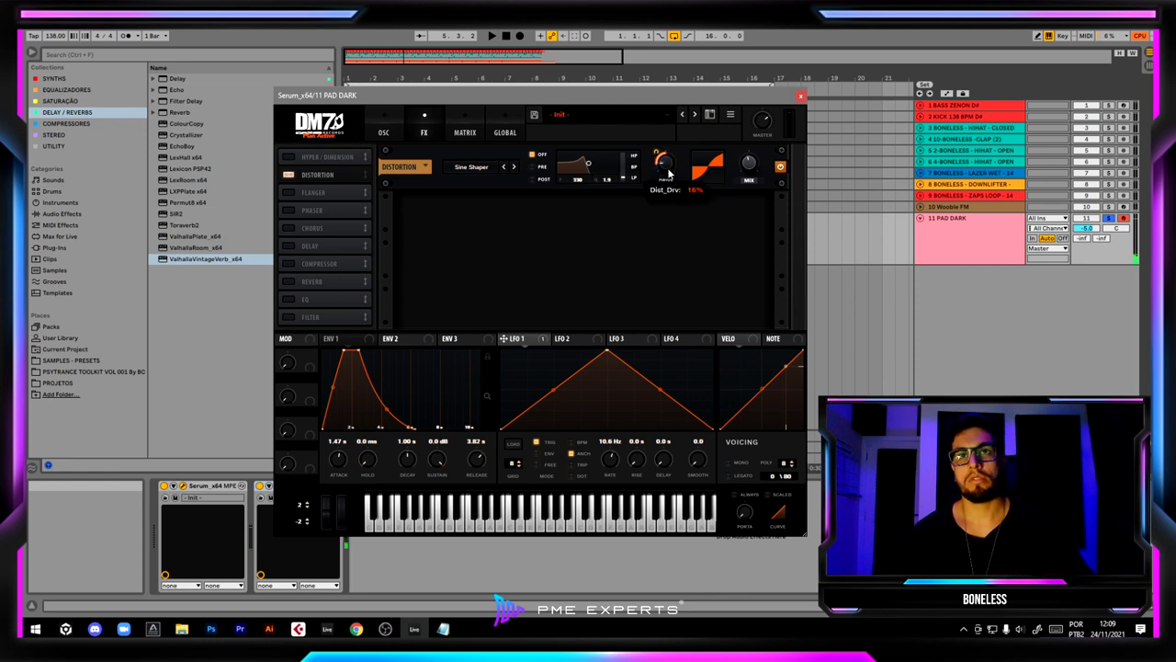
{"action": "left_click_drag", "start_coordinate": [658, 150], "coordinate": [658, 158]}
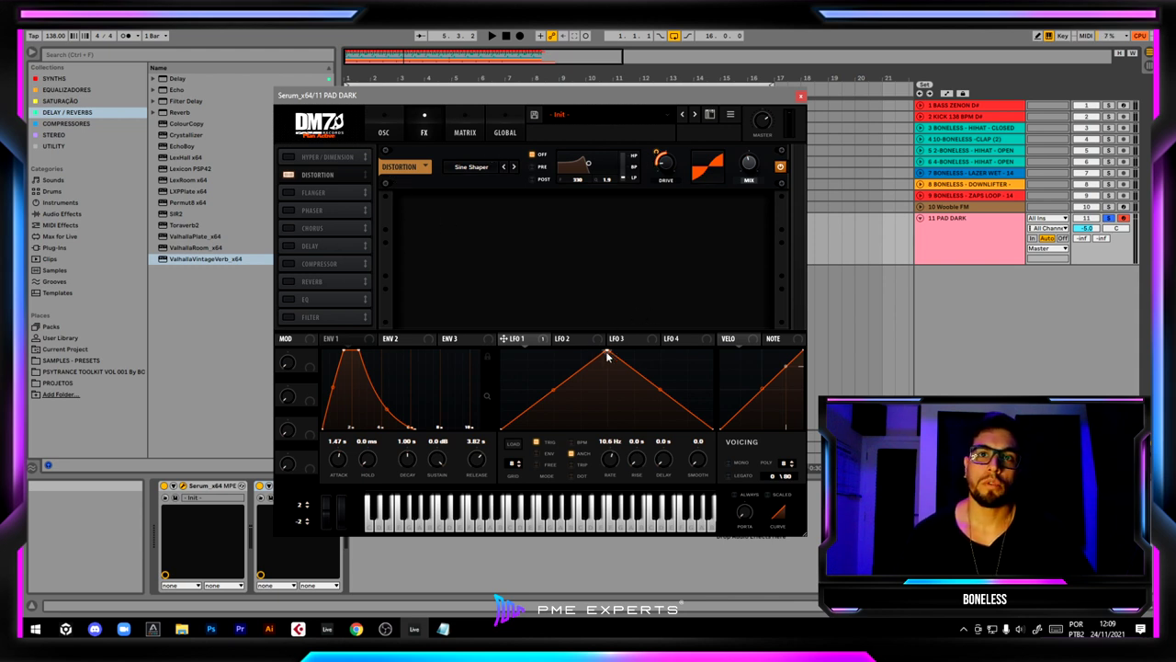
{"action": "mouse_move", "coordinate": [607, 356]}
{"action": "left_mouse_down"}
{"action": "mouse_move", "coordinate": [609, 410]}
{"action": "mouse_move", "coordinate": [610, 361]}
{"action": "left_mouse_up"}
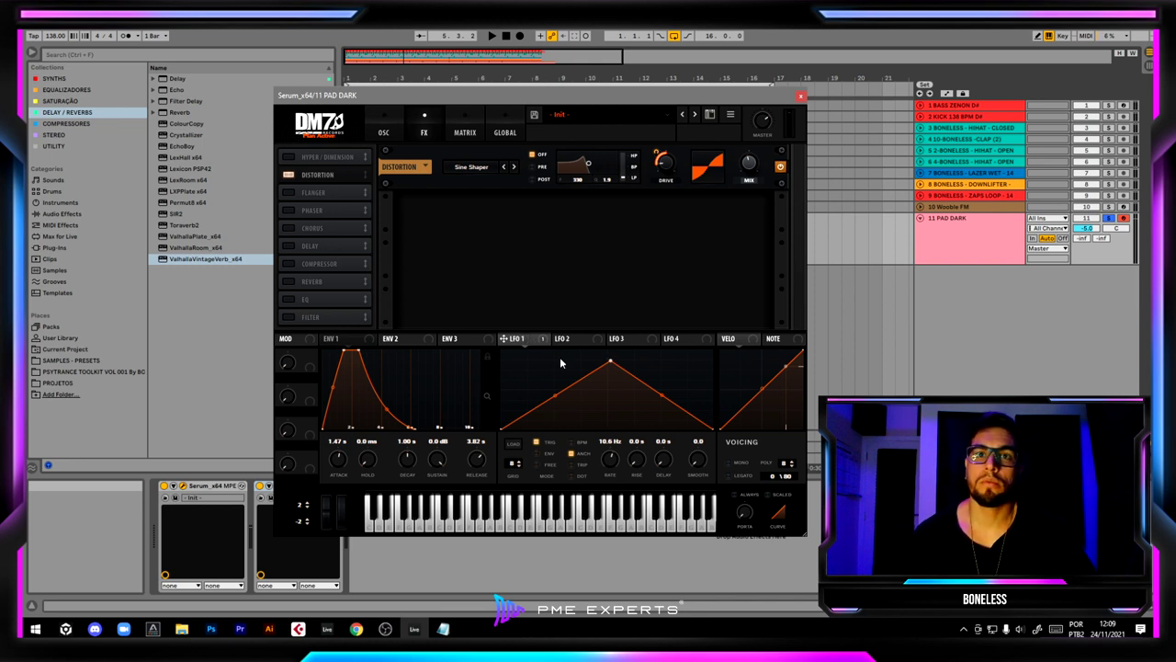
Step: Close the Serum window, show automation, and add LFO1 Rate breakpoints on the PAD DARK track between bars 5 and 9
{"action": "left_click", "coordinate": [803, 96]}
{"action": "key", "text": "a"}
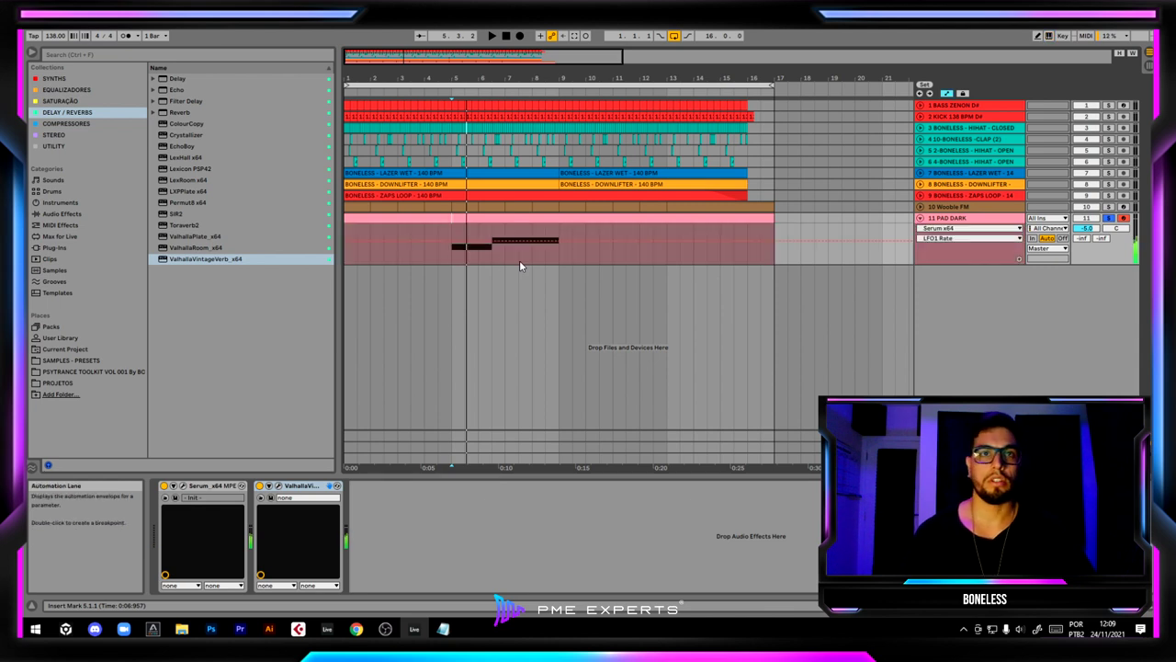
{"action": "left_click", "coordinate": [451, 241]}
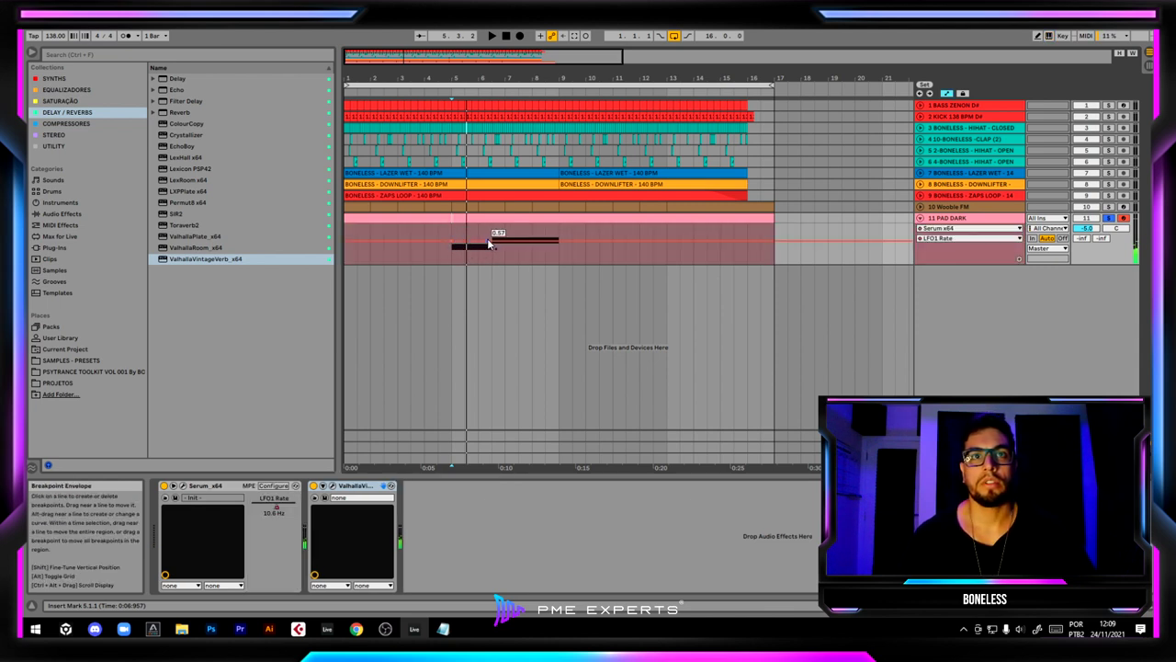
{"action": "left_click_drag", "start_coordinate": [451, 241], "coordinate": [559, 239]}
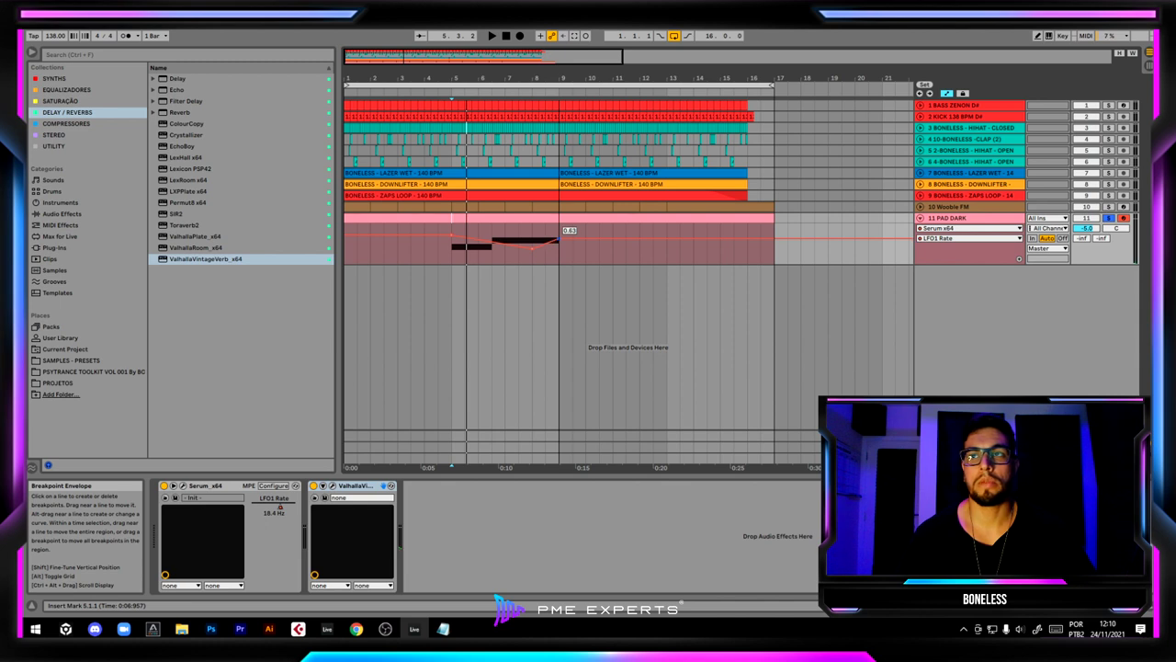
Step: Play the pad and reshape the LFO1 Rate automation into a downward ramp from bar 5 to bar 9, ending at 1.4 Hz
{"action": "key", "text": "space"}
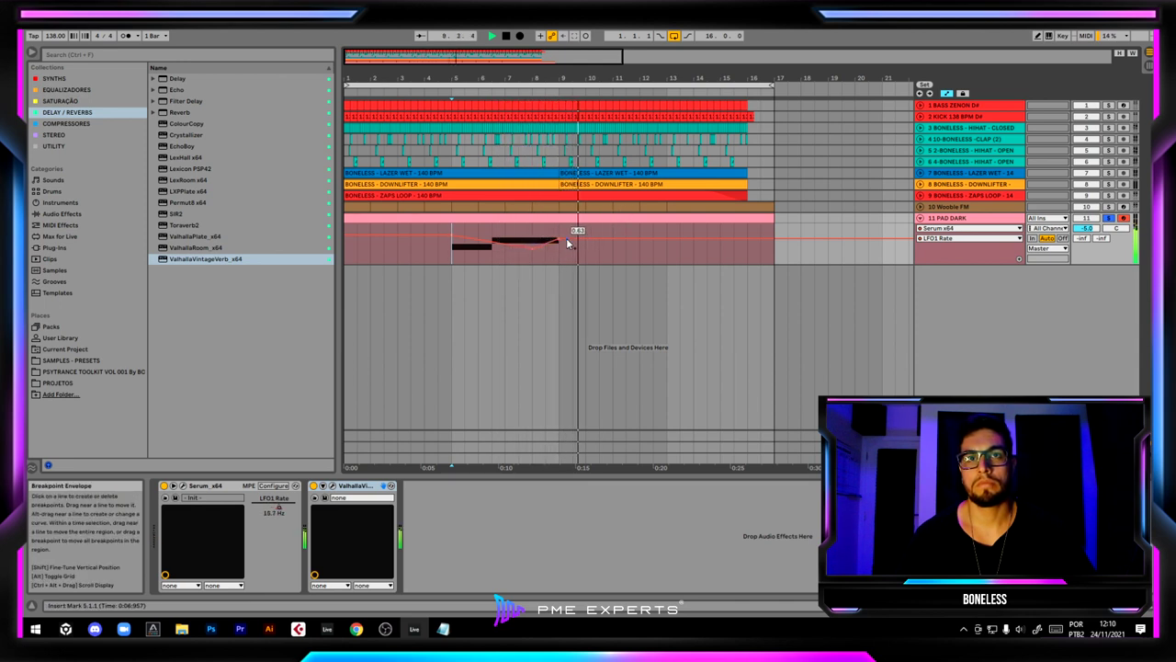
{"action": "left_click_drag", "start_coordinate": [560, 238], "coordinate": [555, 253]}
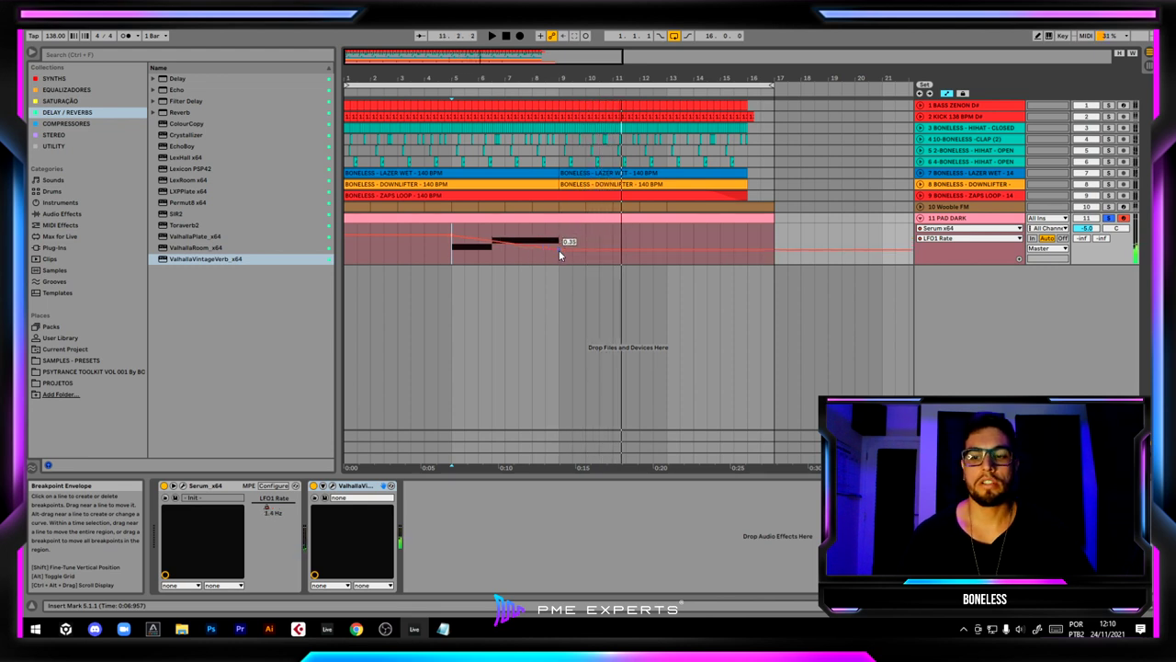
{"action": "key", "text": "Tab"}
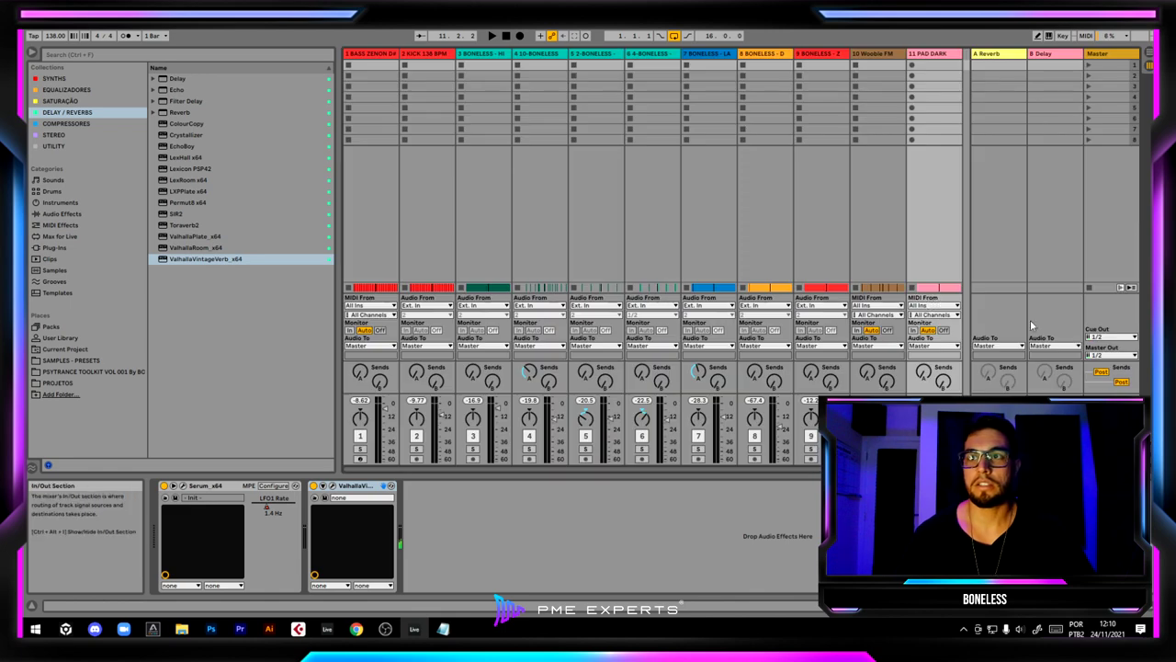
{"action": "key", "text": "Tab"}
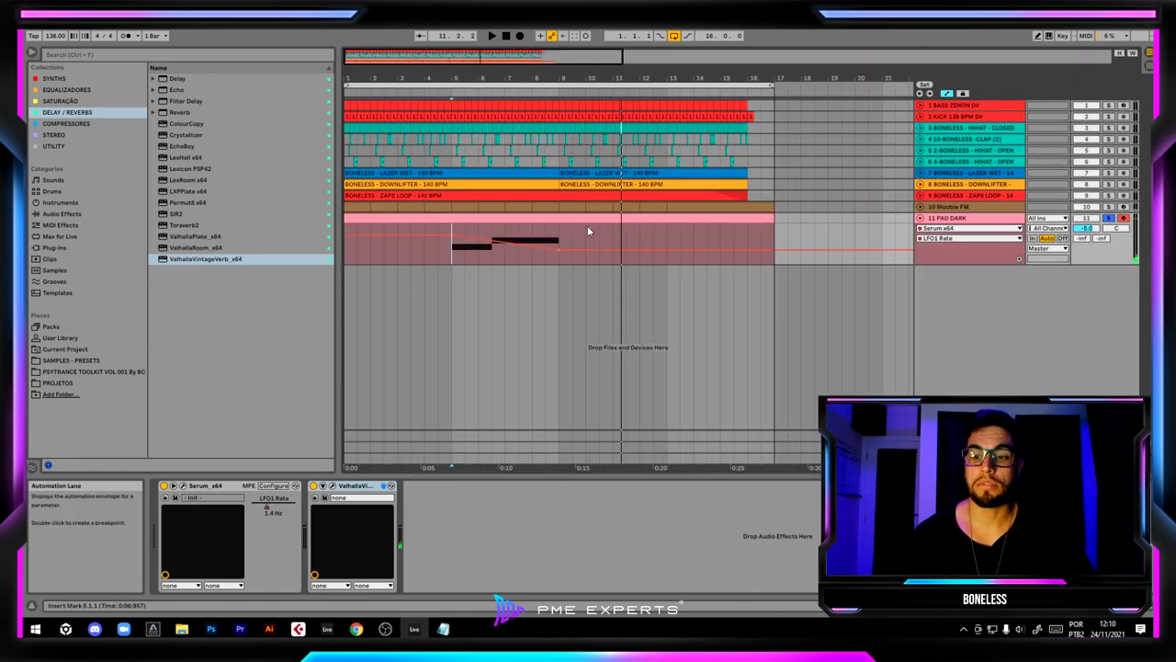
Step: Unsolo the PAD DARK track, play the full arrangement and lower the pad's track volume to -7.7 dB
{"action": "left_click", "coordinate": [1112, 220]}
{"action": "left_click", "coordinate": [513, 219]}
{"action": "key", "text": "space"}
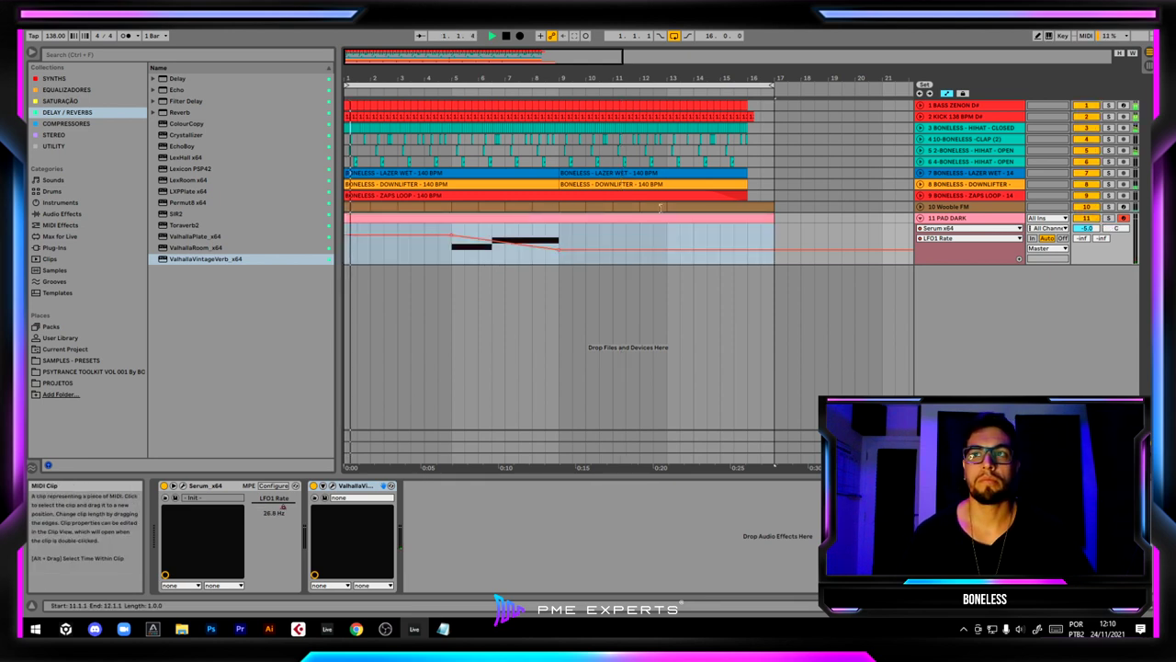
{"action": "left_click_drag", "start_coordinate": [1100, 233], "coordinate": [1099, 257]}
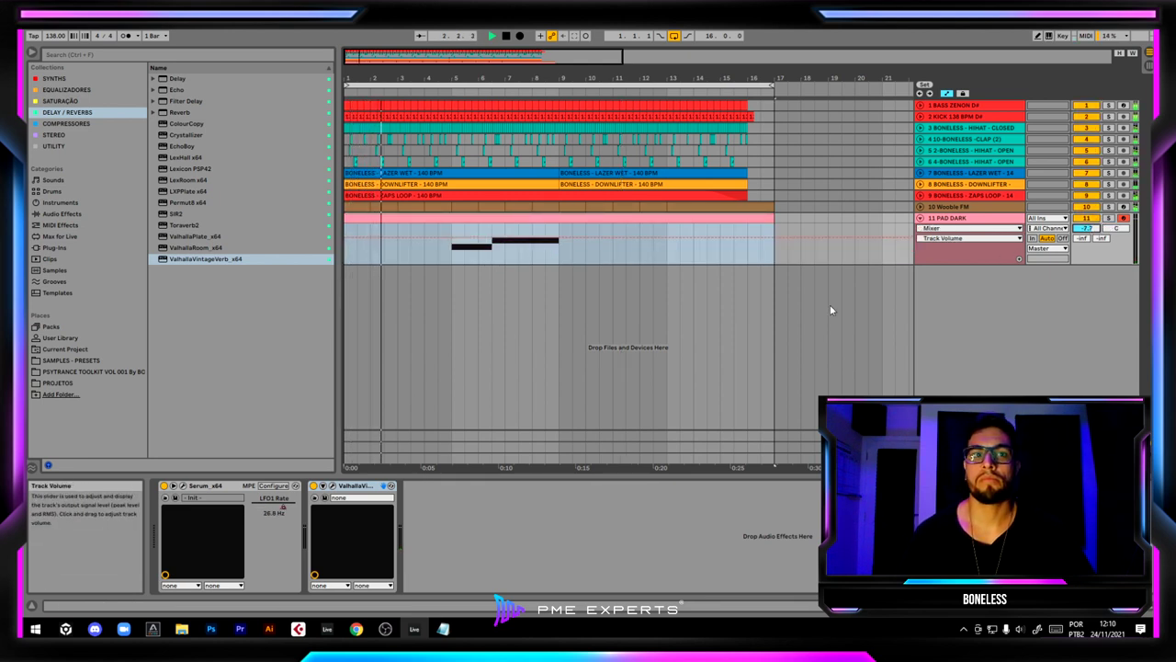